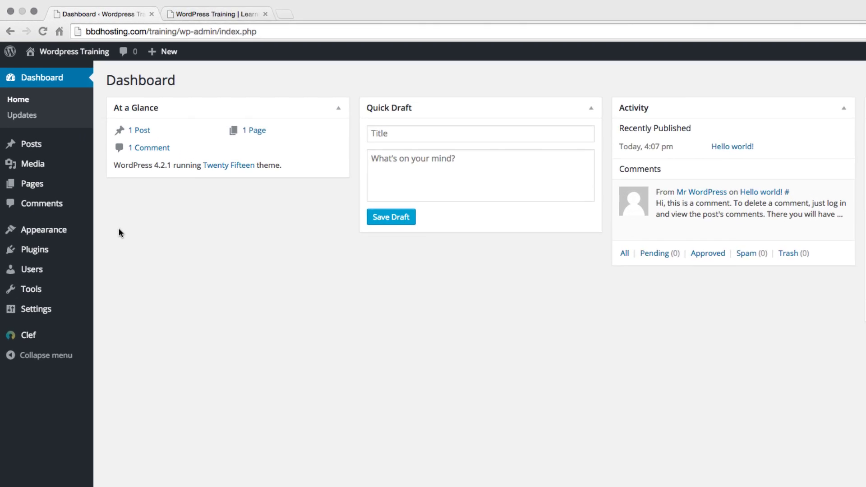
Step: Open the list of all posts and compare it with the live site's front page
{"action": "mouse_move", "coordinate": [58, 181]}
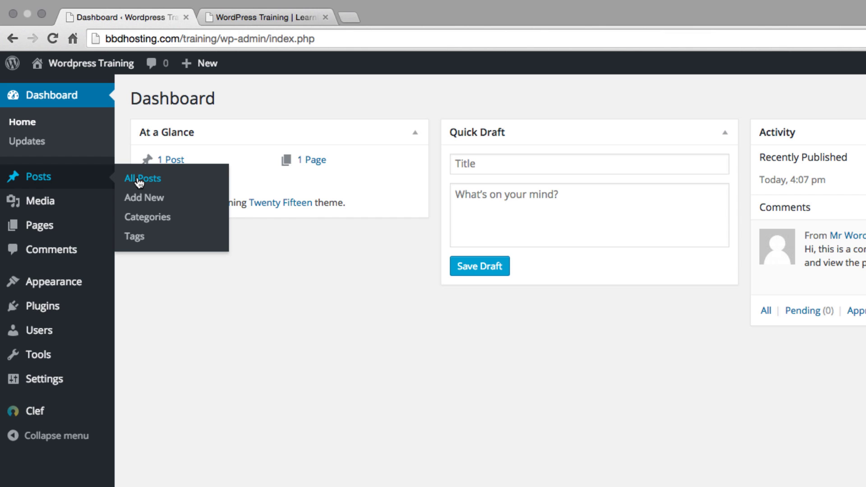
{"action": "left_click", "coordinate": [139, 182]}
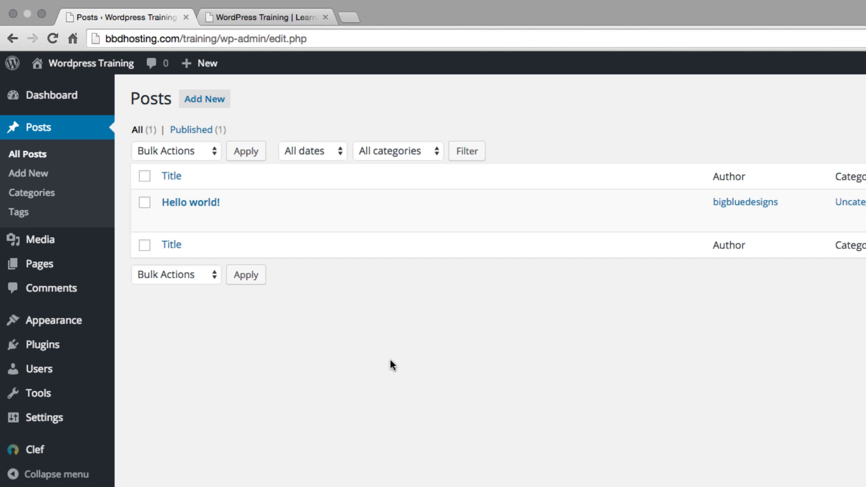
{"action": "left_click", "coordinate": [254, 17]}
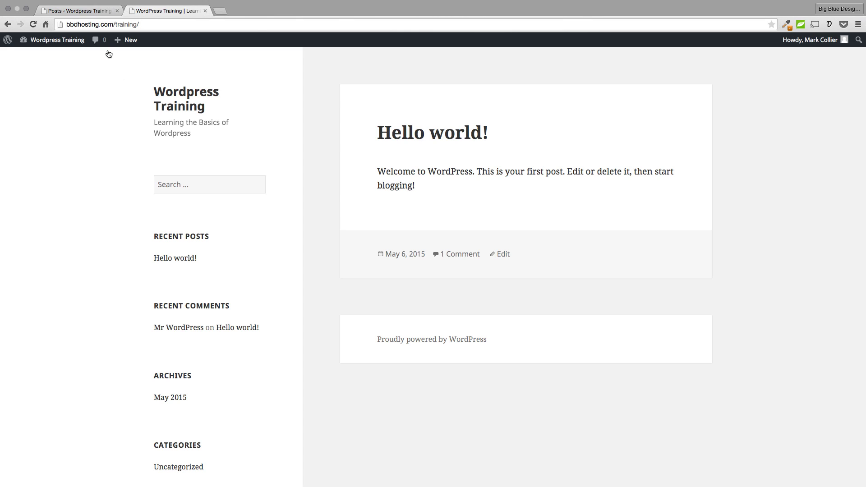
{"action": "left_click", "coordinate": [87, 11]}
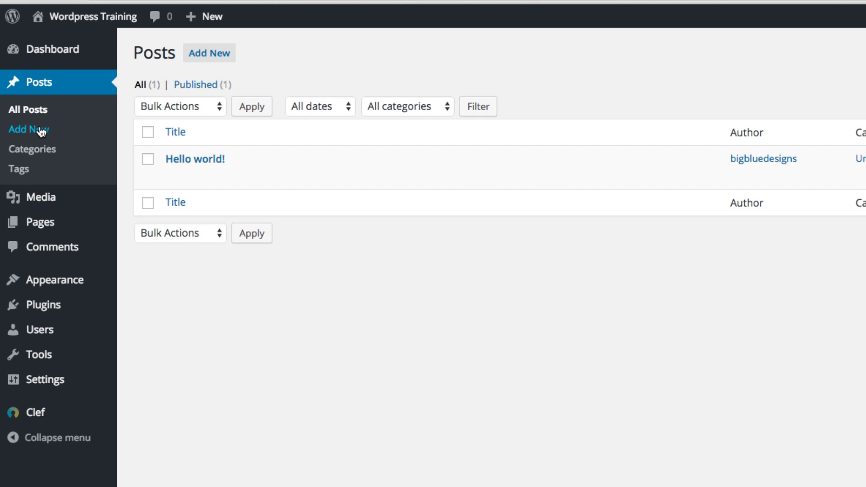
Step: Start a new post and open its publish date settings for viewing
{"action": "left_click", "coordinate": [204, 58]}
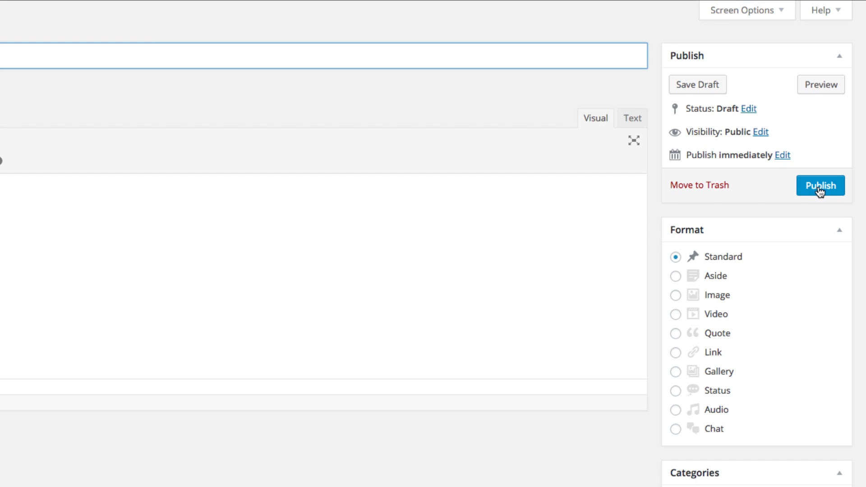
{"action": "left_click", "coordinate": [782, 156]}
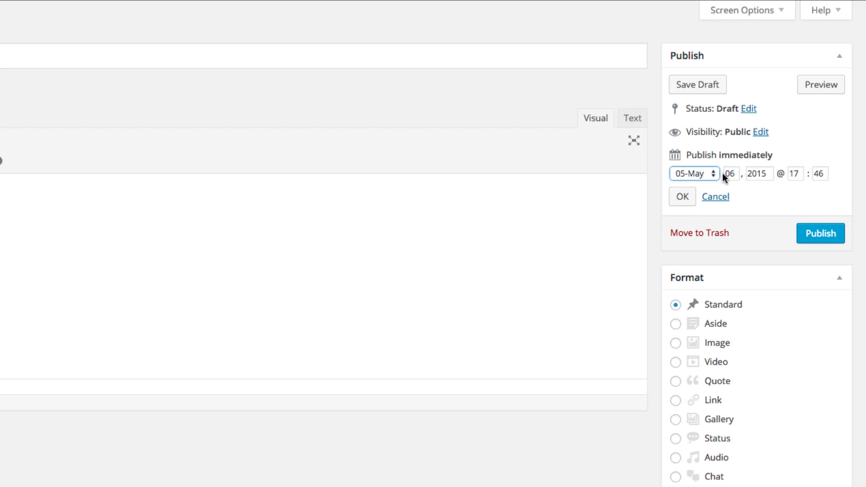
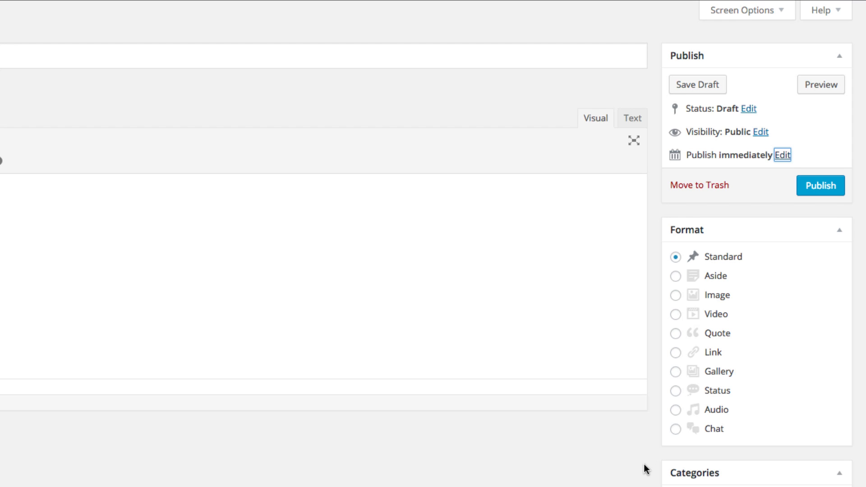
Step: Assign the post to the Blog category and open the fields for adding a new category
{"action": "scroll", "coordinate": [646, 466], "scroll_direction": "down", "scroll_amount": 5}
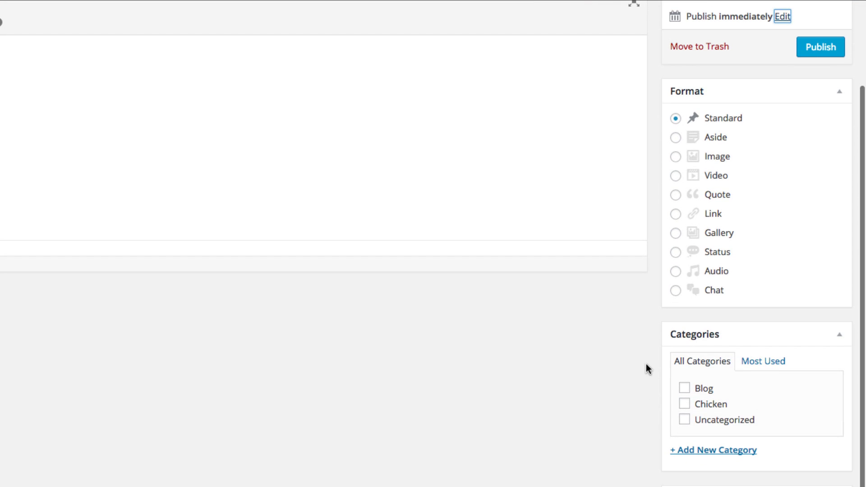
{"action": "scroll", "coordinate": [648, 392], "scroll_direction": "down", "scroll_amount": 1}
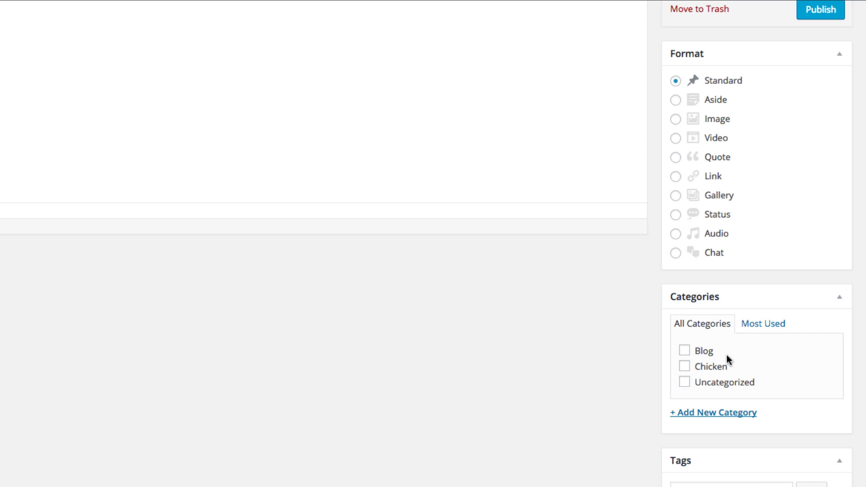
{"action": "left_click", "coordinate": [684, 351]}
{"action": "left_click", "coordinate": [709, 413]}
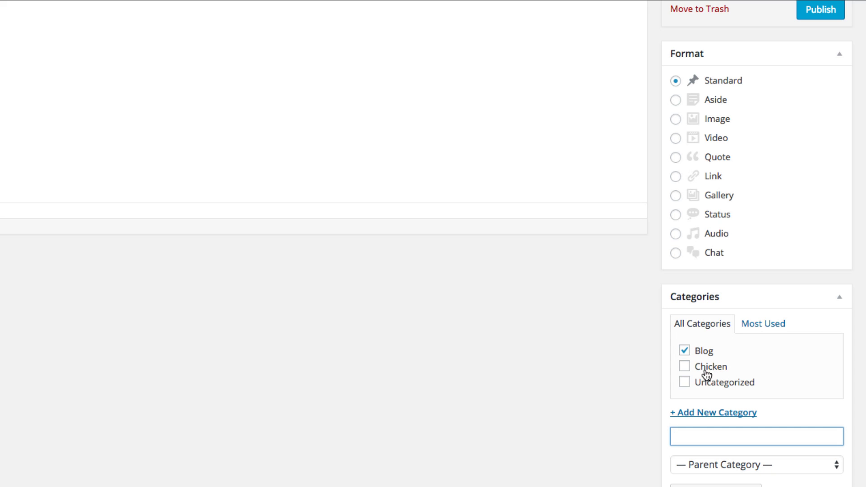
Step: Add the tags "chicken" and "poultry" to the post
{"action": "scroll", "coordinate": [641, 394], "scroll_direction": "down", "scroll_amount": 10}
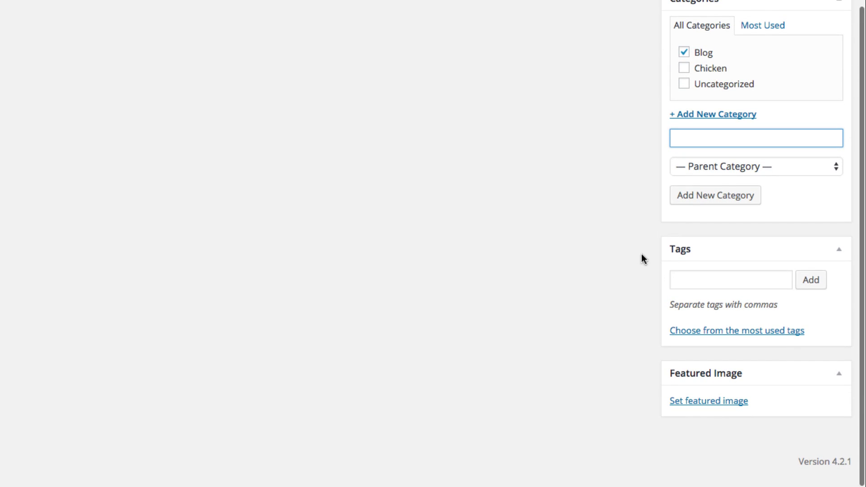
{"action": "left_click", "coordinate": [687, 282]}
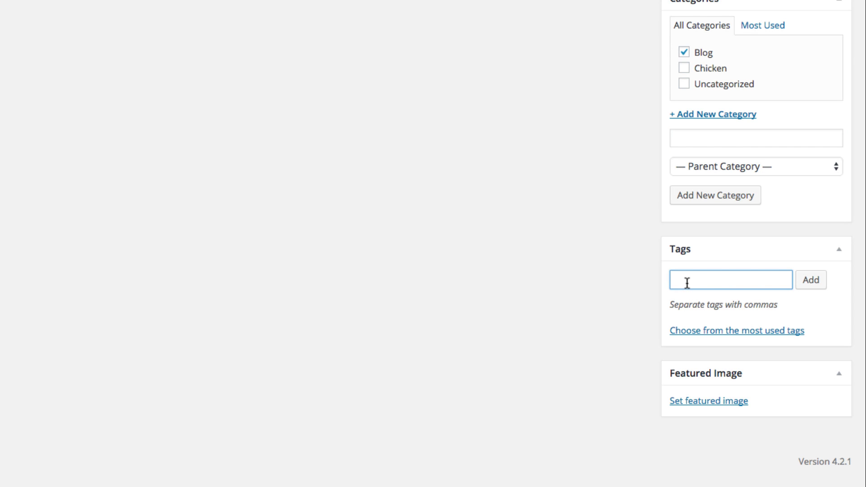
{"action": "type", "text": "chicken, poultry,"}
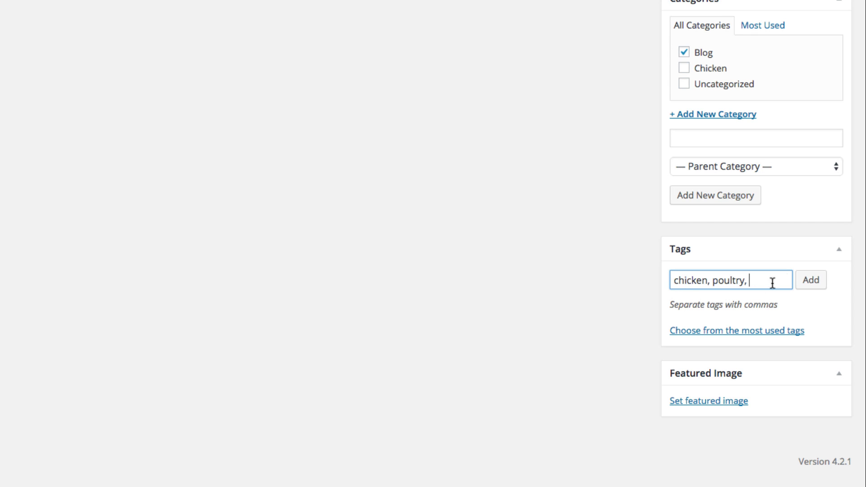
{"action": "left_click", "coordinate": [817, 282]}
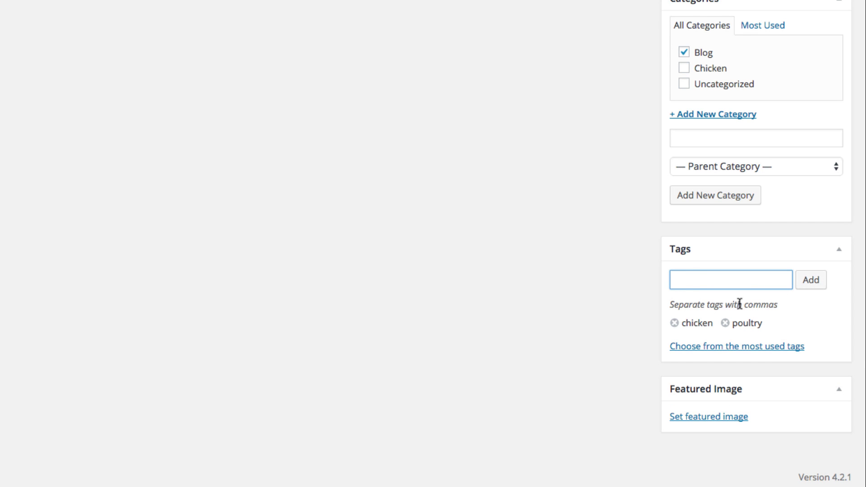
{"action": "scroll", "coordinate": [612, 327], "scroll_direction": "down", "scroll_amount": 2}
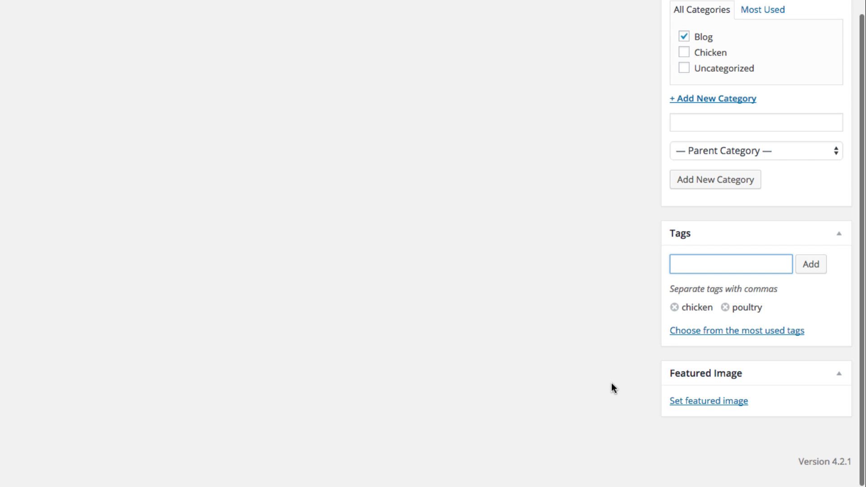
Step: Title the post "My First Blog Post"
{"action": "scroll", "coordinate": [560, 349], "scroll_direction": "up", "scroll_amount": 5}
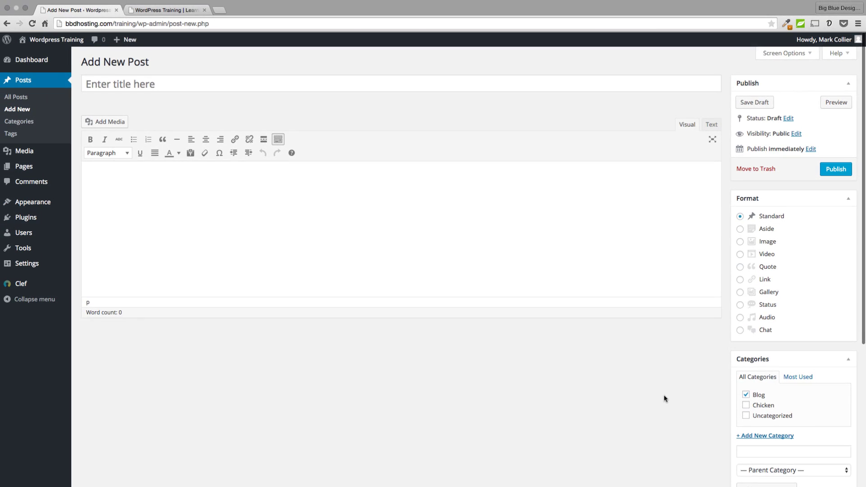
{"action": "left_click", "coordinate": [110, 85]}
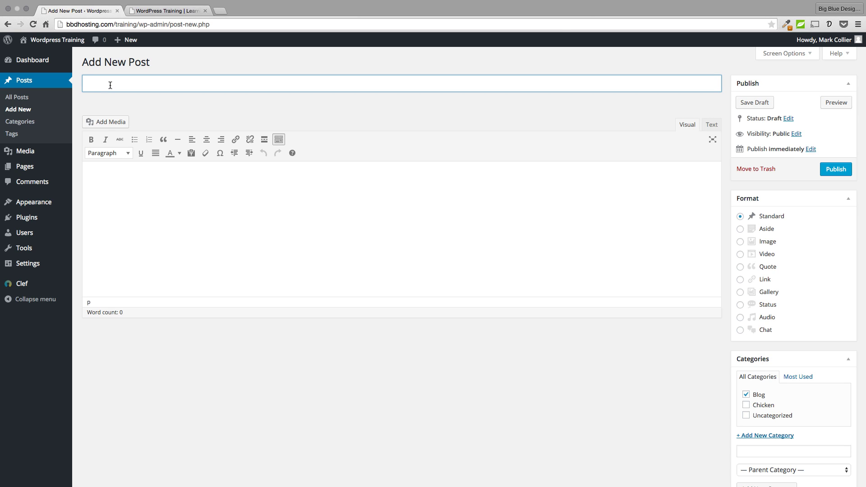
{"action": "type", "text": "My First Blog Post"}
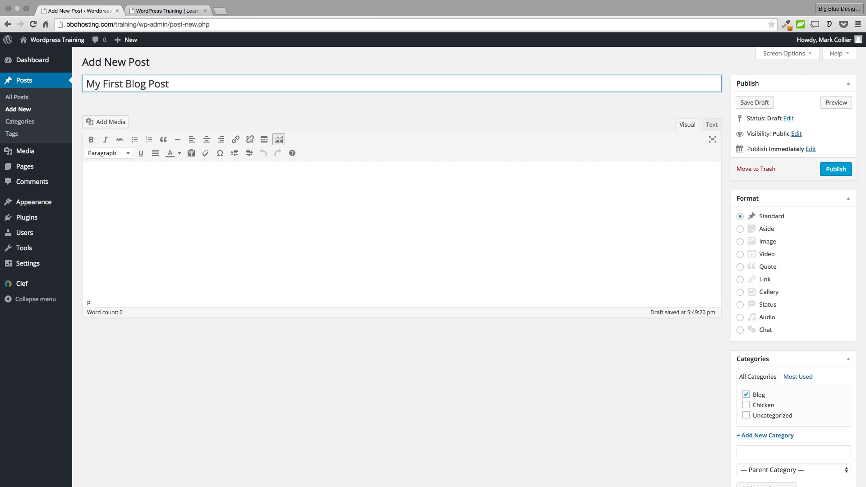
Step: Fill the post body with three paragraphs of placeholder text beginning "Tempor cillum mollis modi donec possimus"
{"action": "left_click", "coordinate": [126, 182]}
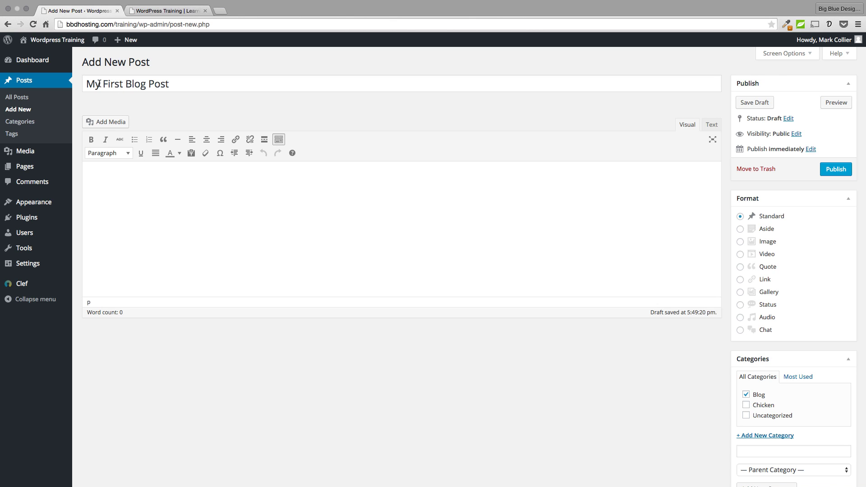
{"action": "left_click_drag", "start_coordinate": [174, 86], "coordinate": [79, 84]}
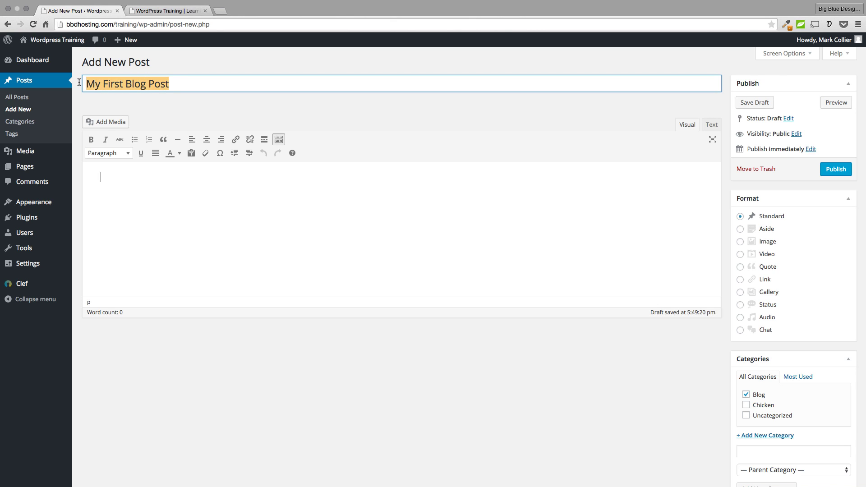
{"action": "left_click", "coordinate": [138, 183]}
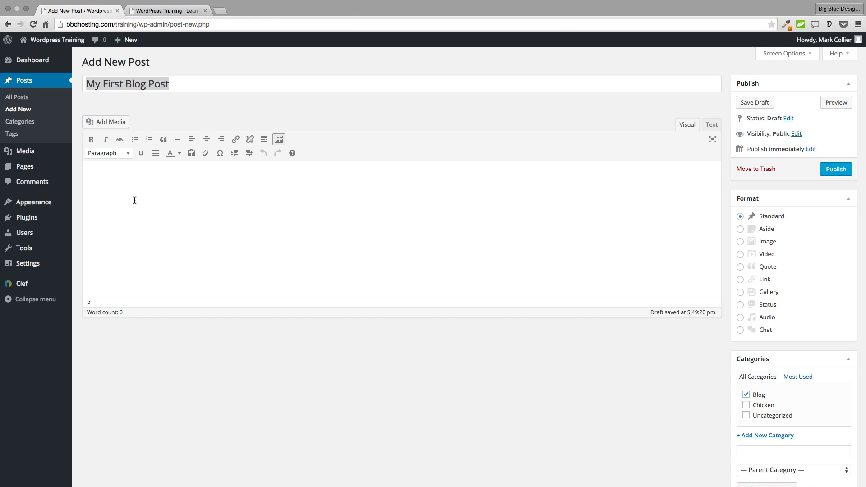
{"action": "type", "text": "Tempor cillum mollis modi donec possimus, et iste, tellus laboriosam cursus eum proident explicabo, mattis, explicabo, felis doloribus perferendis inceptos, facilis elit nostra fusce soluta. Neque dapibus occaecat. Mauris nostra, suspendisse fusce blandit! Voluptas! Totam tempor curabitur cras, facilisi elementum, ac convallis consequuntur cumque temporibus architecto nihil reiciendis. Corrupti porttitor.  Excepturi ab suspendisse sociosqu nunc ullam repellat? Modi, recusandae habitant sequi suspendisse hic nonummy dolores optio fuga temporibus consequat voluptates quam ullam metus at nulla quos nisi pariatur sociosqu montes reprehenderit facere nulla maxime voluptatum. Nostra? Nemo sit pede exercitationem! Anim cupiditate, itaque eligendi, quibusdam, enim natus facilisi quisquam occaecat.  Duis taciti nisi habitant praesent posuere dicta dictum, felis mauris vivamus iaculis lacinia condimentum omnis semper? Sequi, facilis luctus, gravida, tempore nobis ducimus quam, accumsan ab. Rutrum porro, dolorem accusantium, lorem vehicula labore, litora semper recusandae imperdiet primis congue quam! Dui sollicitudin facilisi odit! Proin, assumenda? Lobortis ullam incididunt eu."}
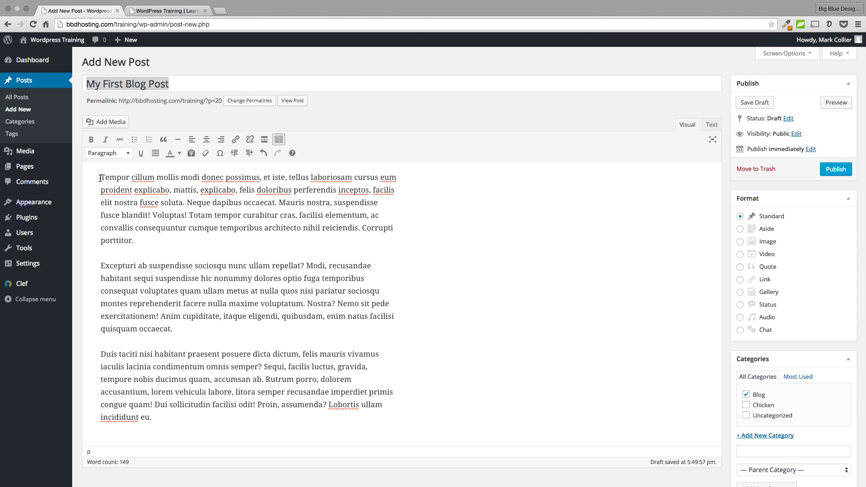
Step: Format the first body word "Tempor" as bold and the second word "cillum" as italic
{"action": "left_click_drag", "start_coordinate": [100, 178], "coordinate": [130, 178]}
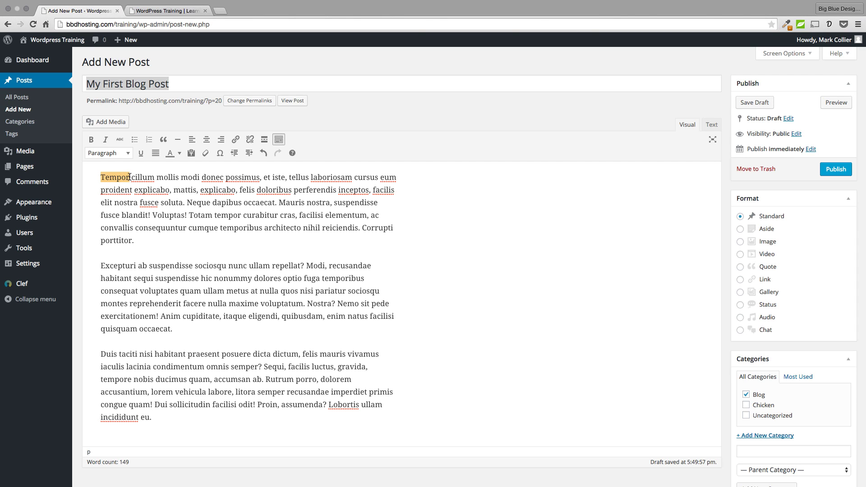
{"action": "left_click", "coordinate": [90, 140]}
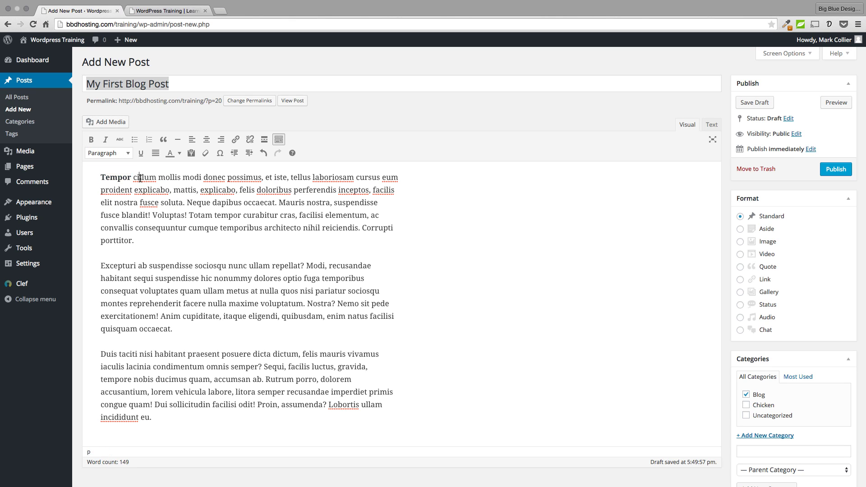
{"action": "double_click", "coordinate": [143, 178]}
{"action": "left_click", "coordinate": [106, 140]}
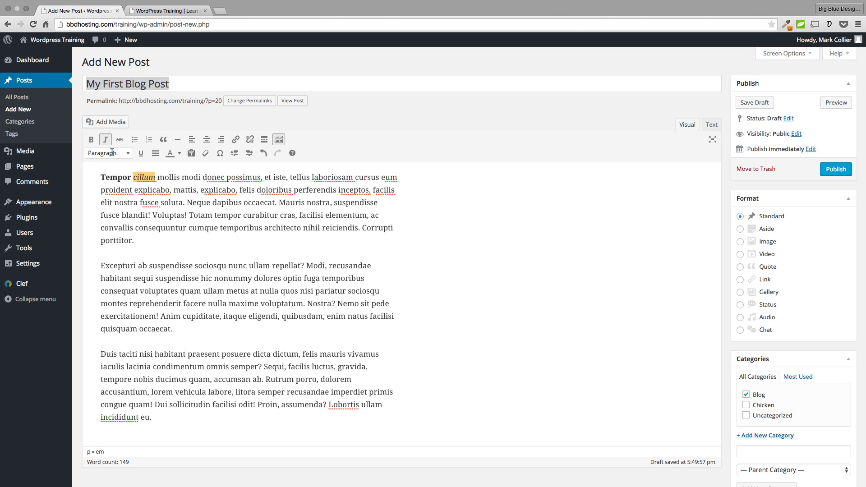
Step: Colour the words "proident explicabo" in the first paragraph orange
{"action": "left_click", "coordinate": [131, 189]}
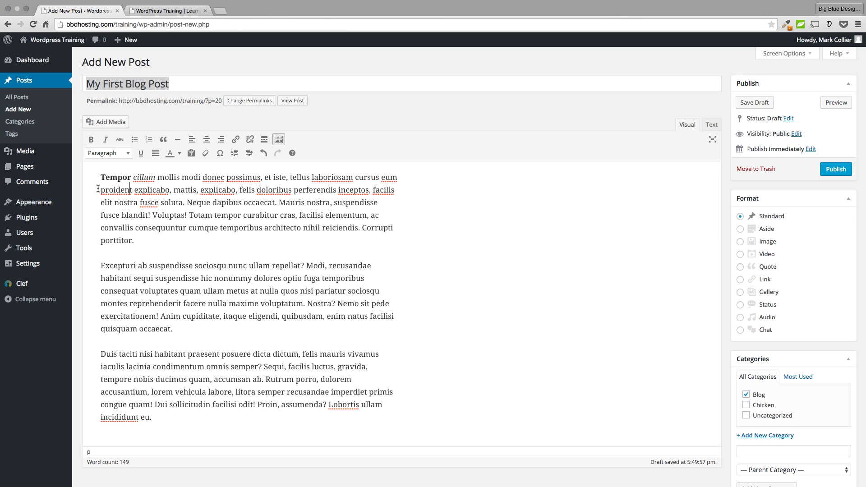
{"action": "left_click_drag", "start_coordinate": [100, 189], "coordinate": [170, 189]}
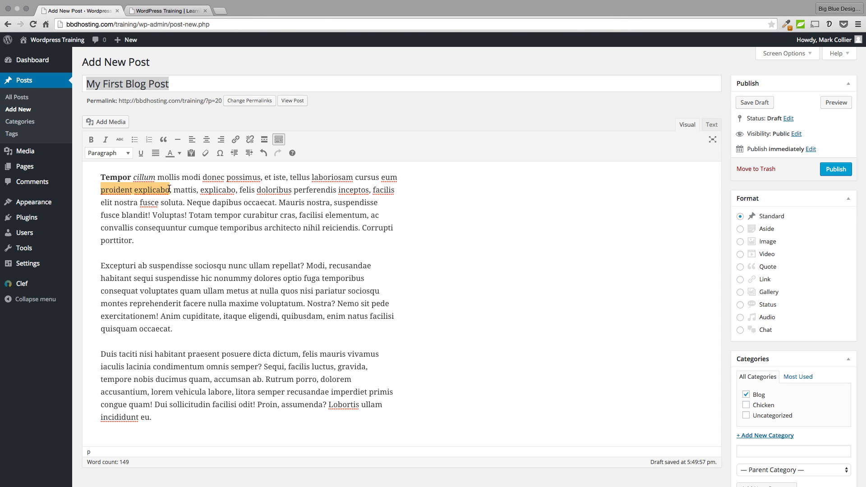
{"action": "left_click", "coordinate": [179, 153]}
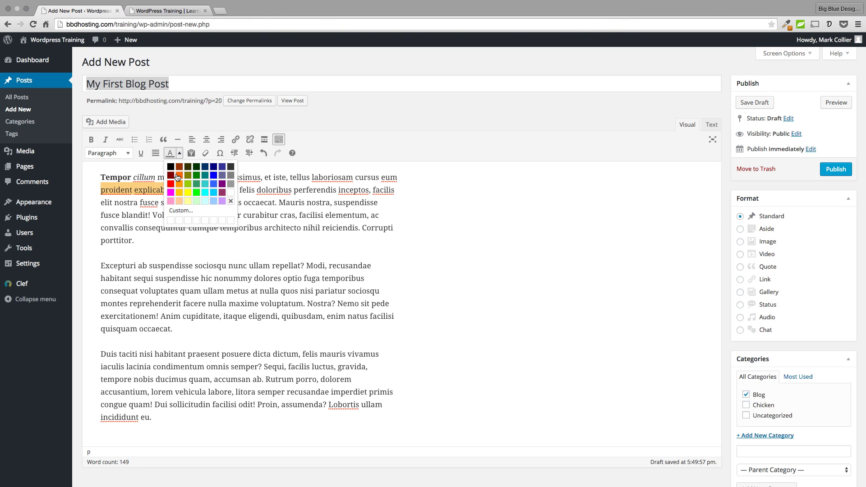
{"action": "left_click", "coordinate": [179, 176]}
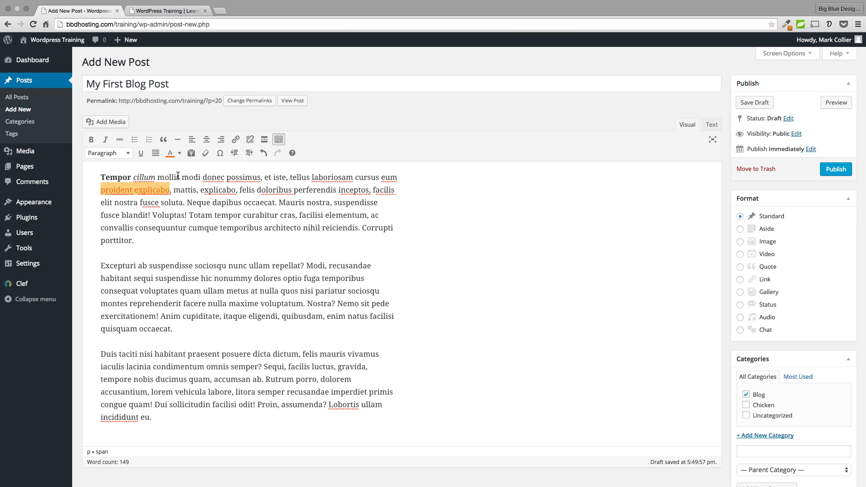
{"action": "left_click", "coordinate": [170, 215]}
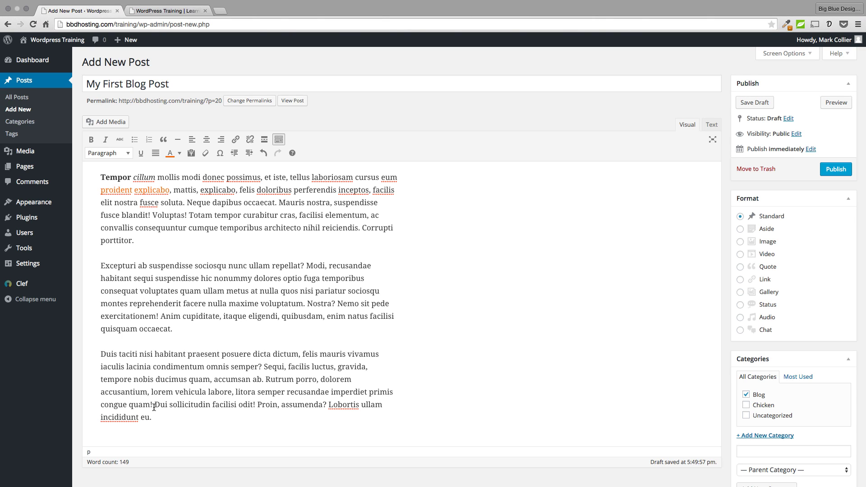
Step: Place the insertion point before "Tempor" in the body and choose the existing Project-Management.jpg image from the media library
{"action": "left_click", "coordinate": [118, 290]}
{"action": "left_click", "coordinate": [102, 176]}
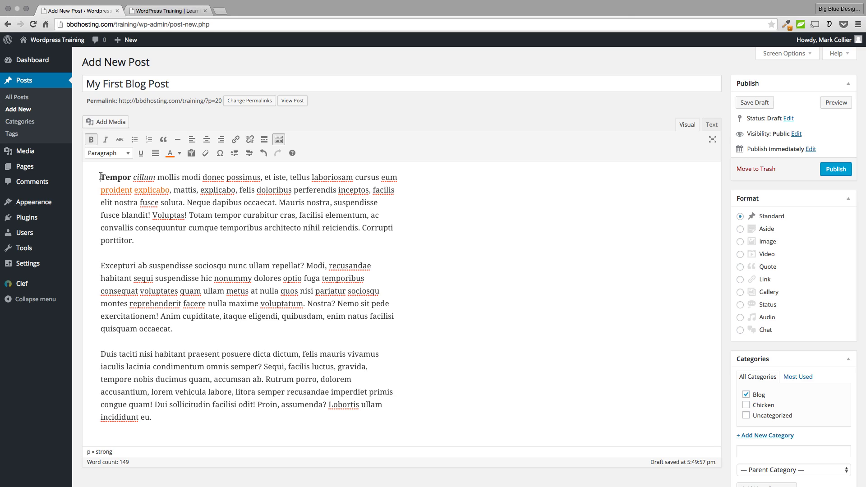
{"action": "left_click", "coordinate": [103, 125]}
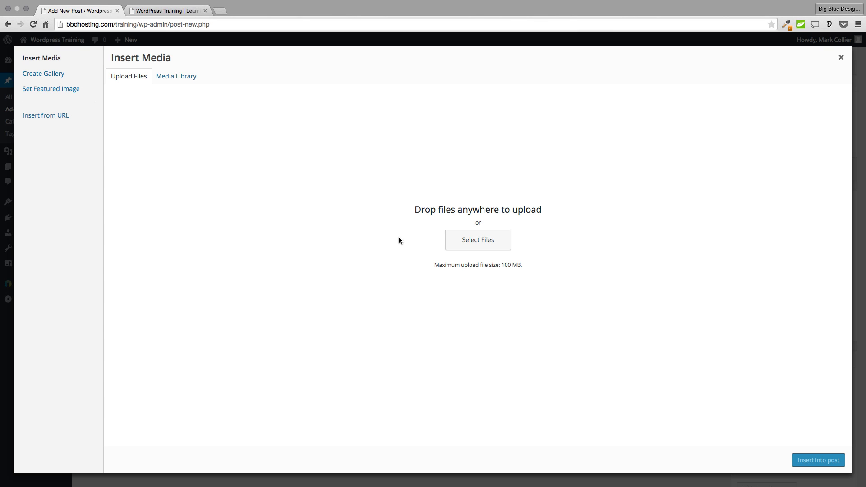
{"action": "left_click", "coordinate": [167, 80]}
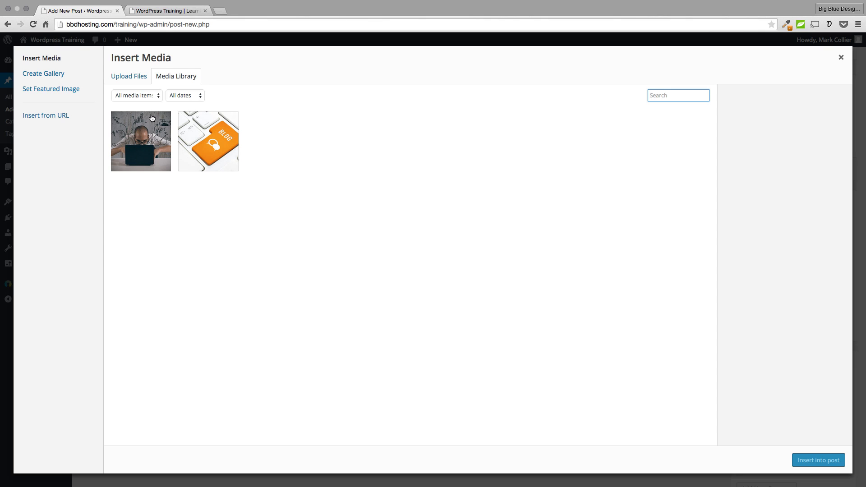
{"action": "left_click", "coordinate": [132, 141]}
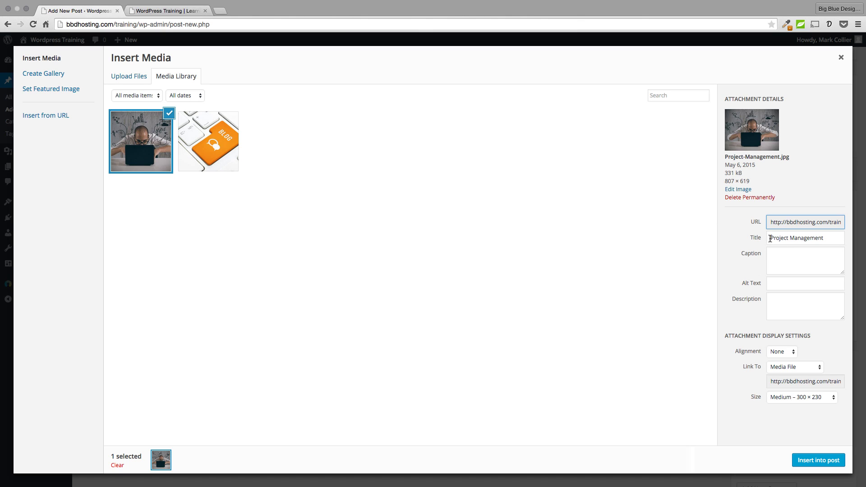
Step: Set both the alt text and the title of the selected image to "My First Blog Post"
{"action": "left_click", "coordinate": [772, 283]}
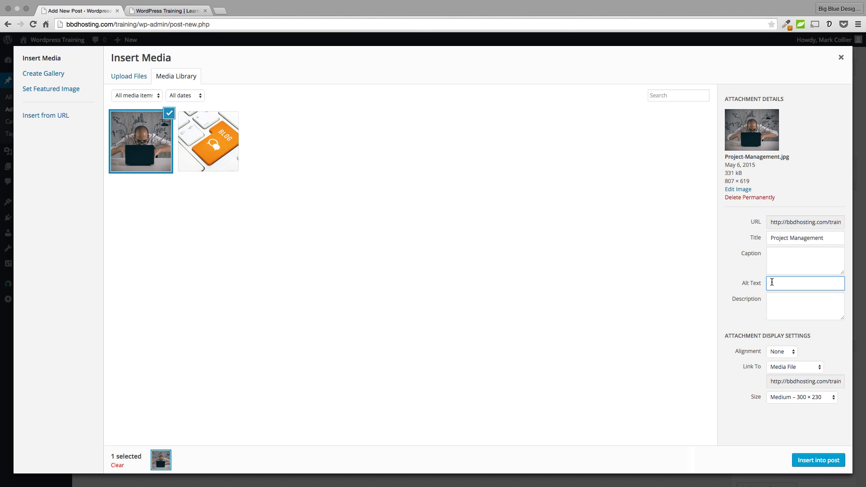
{"action": "type", "text": "My First Blog Post"}
{"action": "key", "text": "super+a"}
{"action": "key", "text": "super+c"}
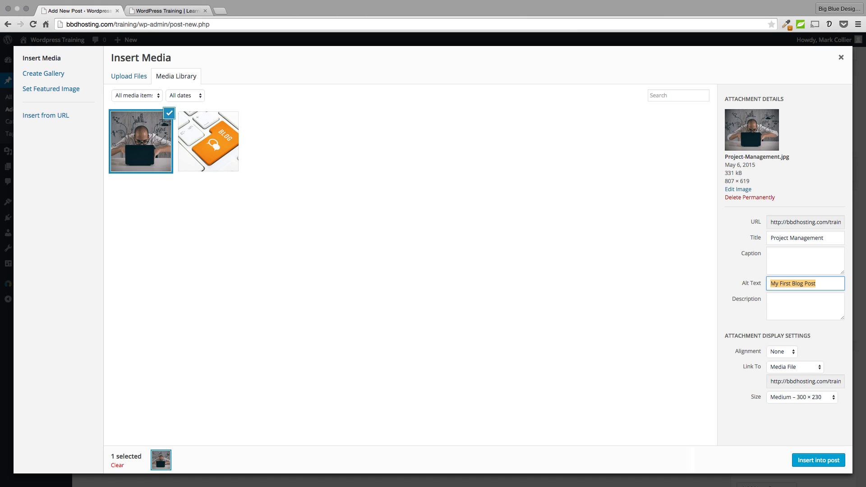
{"action": "key", "text": "shift+Tab"}
{"action": "key", "text": "shift+Tab"}
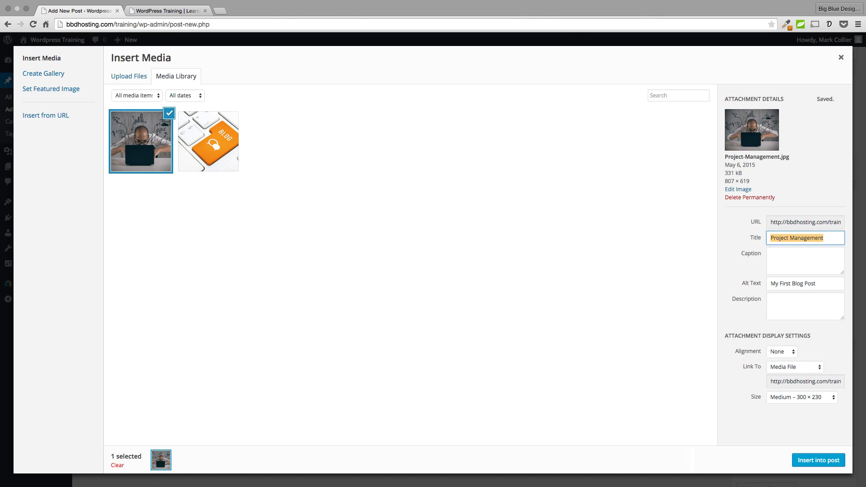
{"action": "key", "text": "super+v"}
{"action": "key", "text": "Tab"}
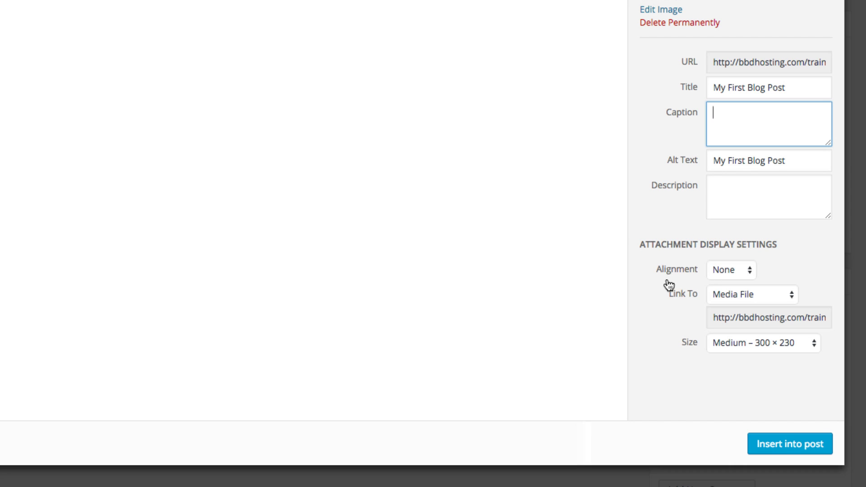
Step: Set the image's alignment to Left and its link target to None
{"action": "left_click", "coordinate": [735, 273]}
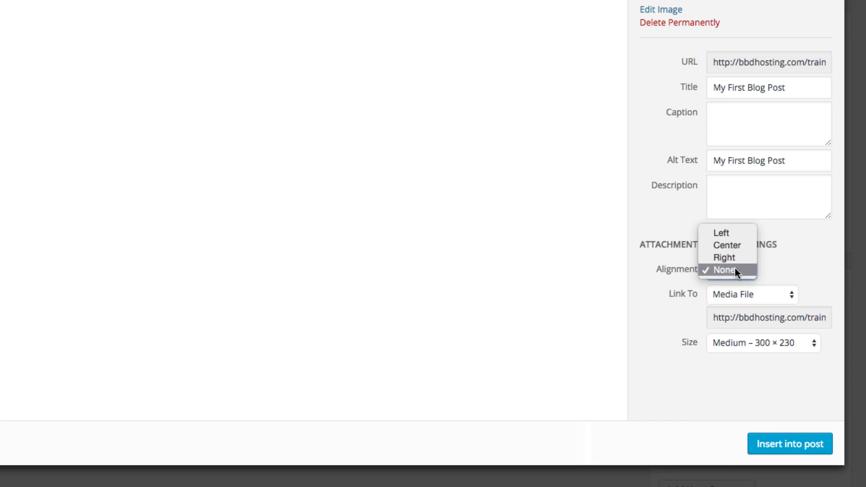
{"action": "left_click", "coordinate": [743, 232]}
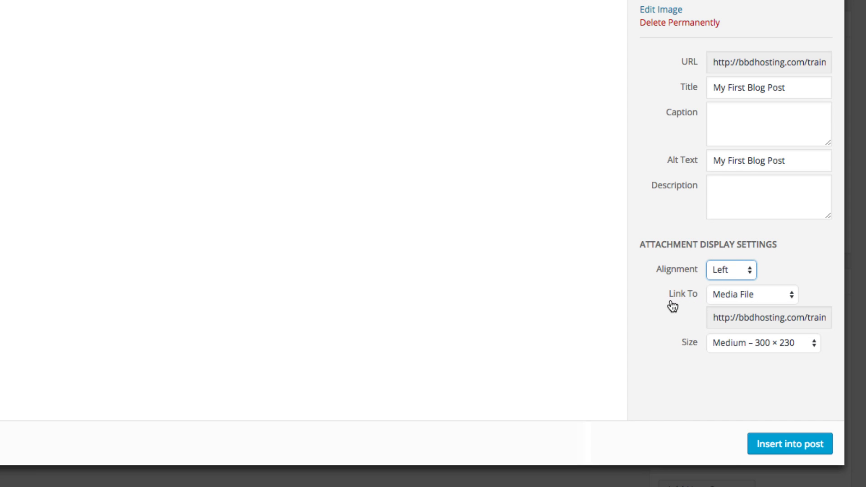
{"action": "left_click", "coordinate": [722, 294]}
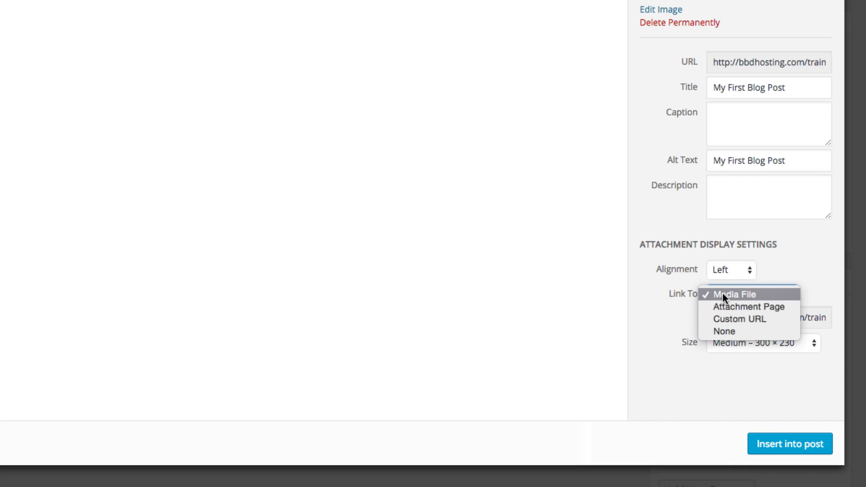
{"action": "left_click", "coordinate": [743, 332]}
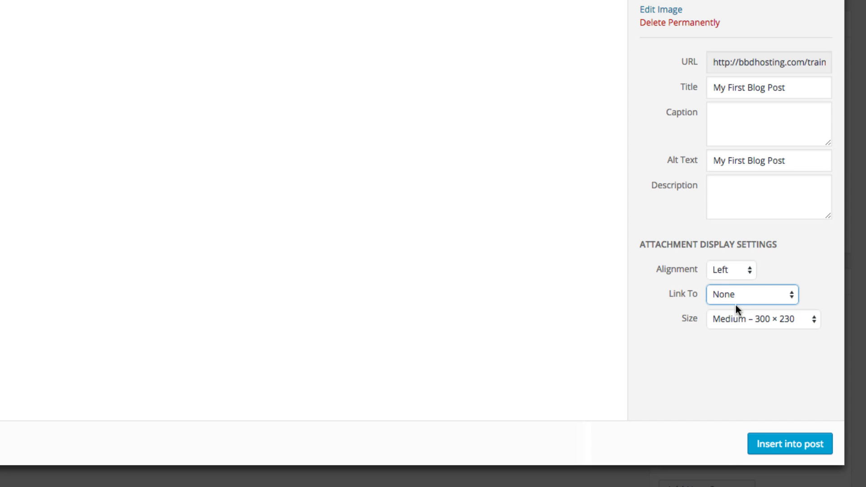
{"action": "left_click", "coordinate": [729, 287]}
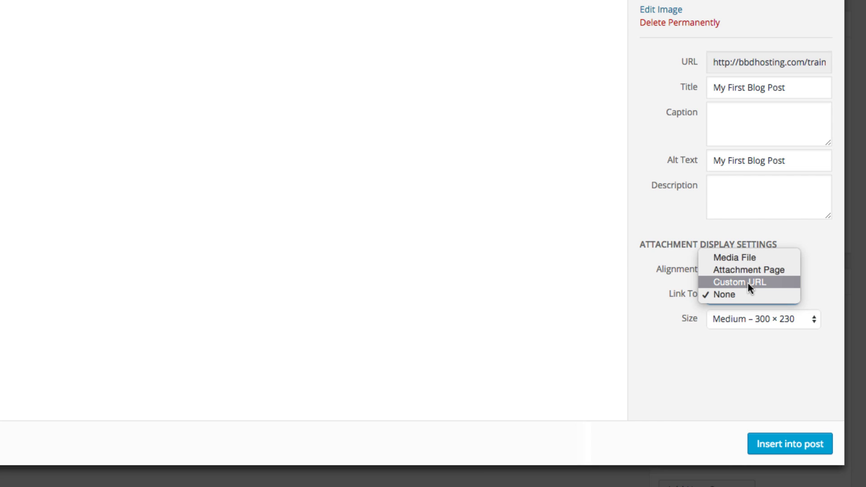
{"action": "left_click", "coordinate": [748, 283]}
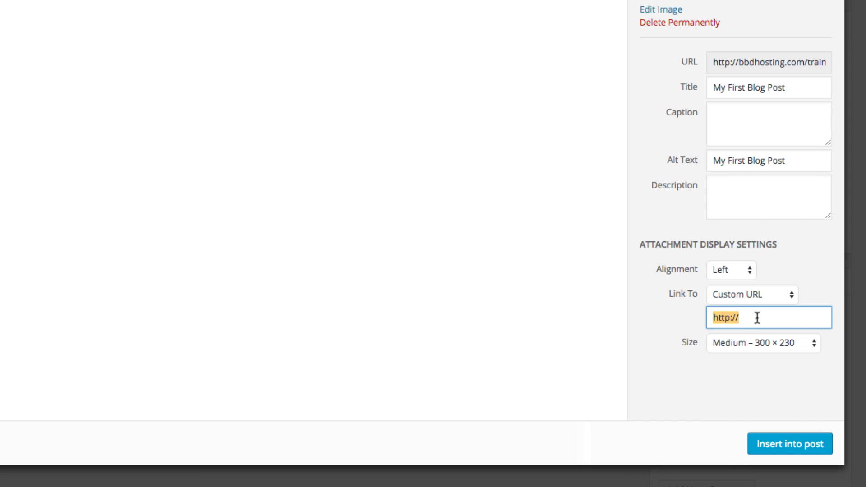
{"action": "left_click", "coordinate": [730, 296]}
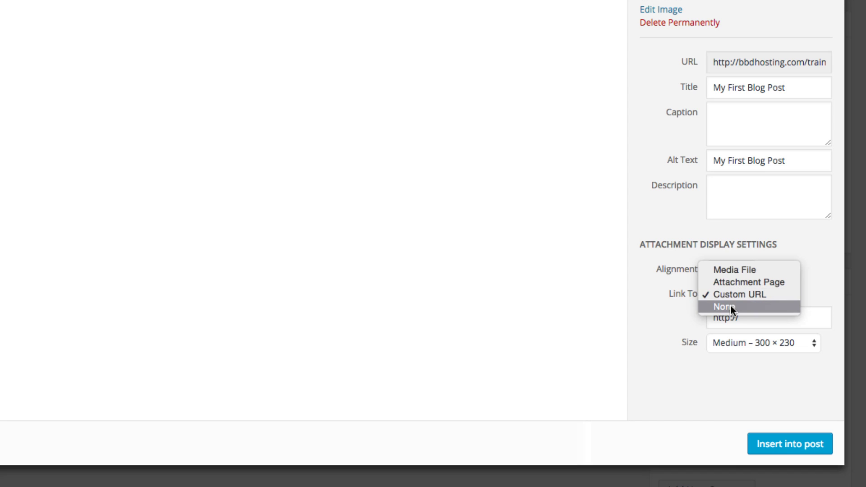
{"action": "left_click", "coordinate": [729, 305]}
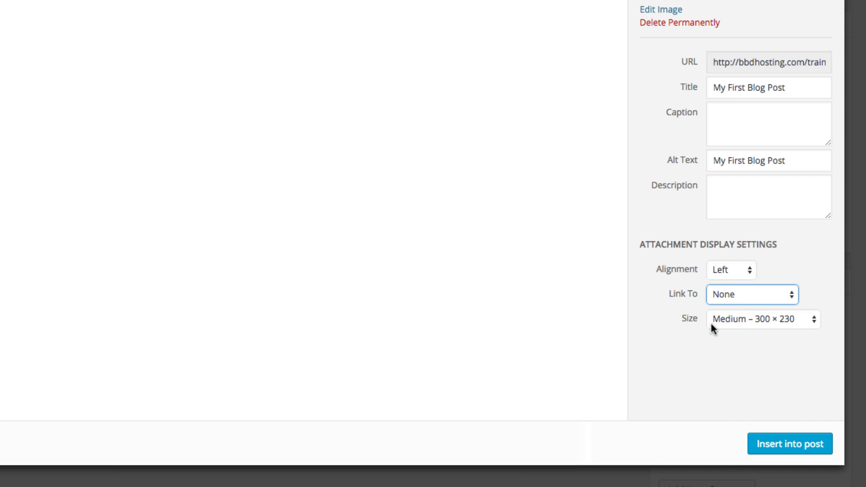
Step: Choose the Full Size – 807 × 619 option for the image and insert it into the post
{"action": "left_click", "coordinate": [730, 320]}
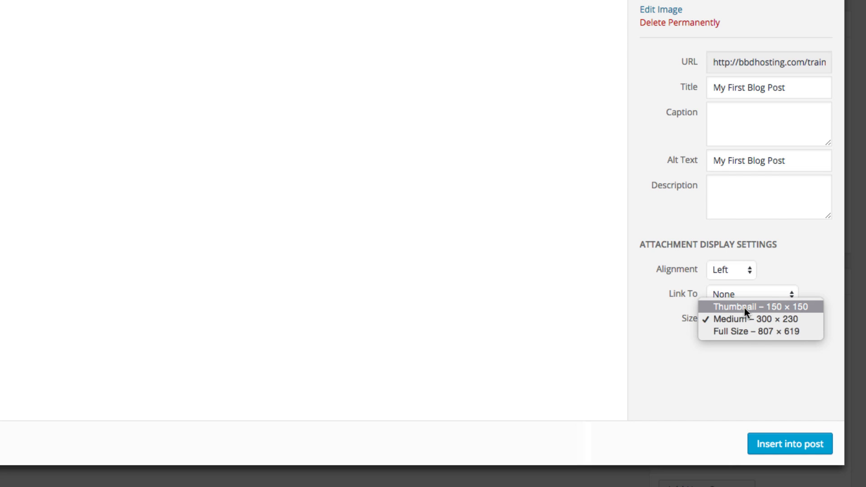
{"action": "left_click", "coordinate": [734, 331]}
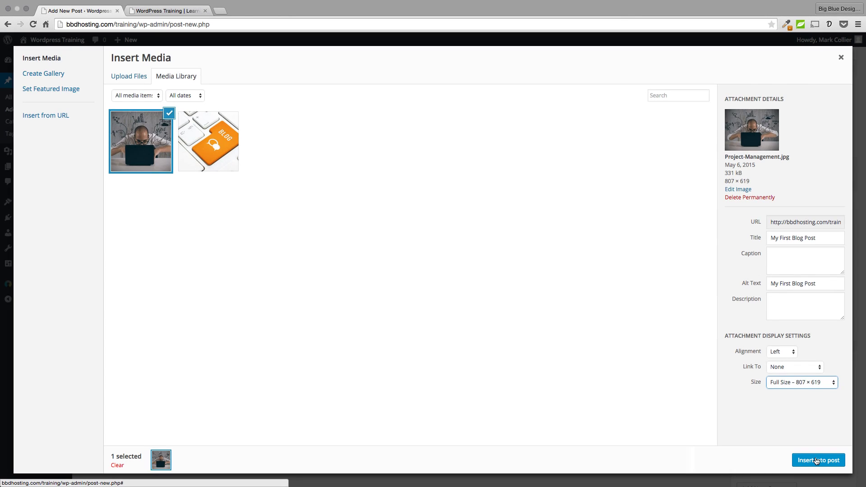
{"action": "left_click", "coordinate": [817, 460]}
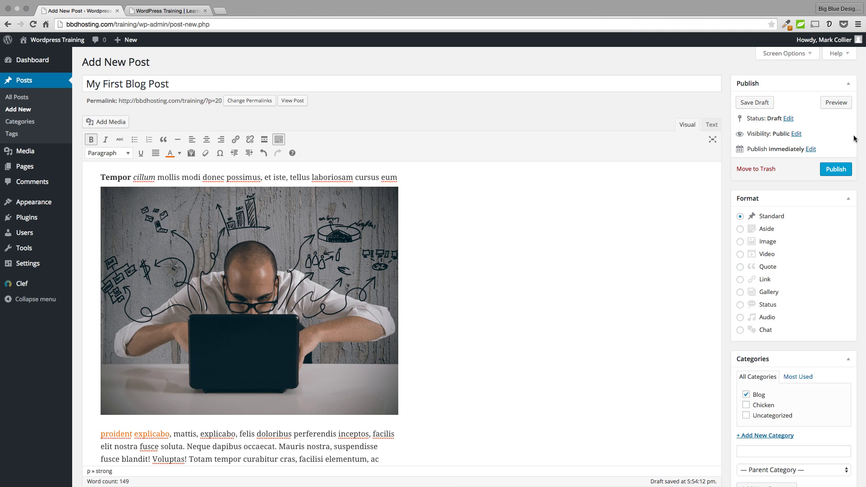
Step: Publish the post and review it on the reloaded front page of the Wordpress Training site
{"action": "left_click", "coordinate": [841, 170]}
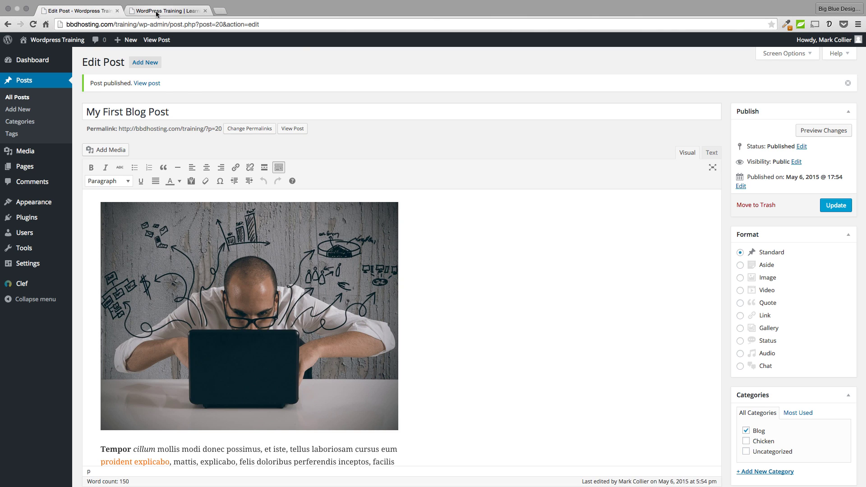
{"action": "left_click", "coordinate": [156, 11]}
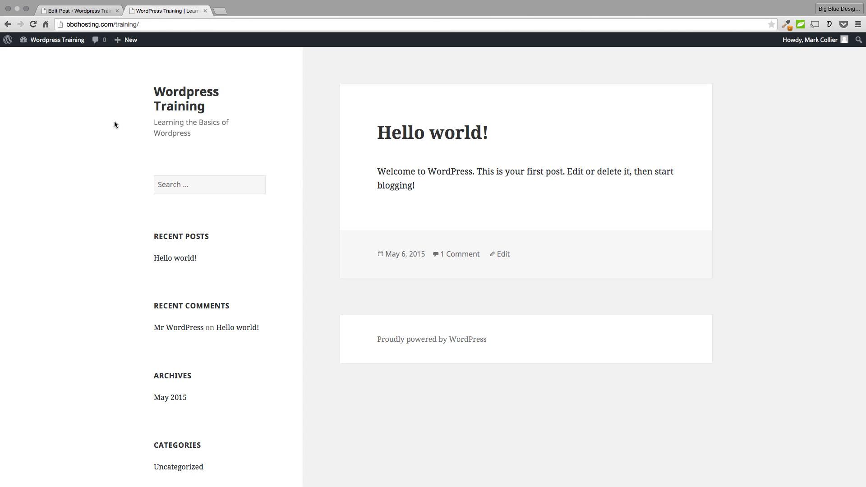
{"action": "key", "text": "super+r"}
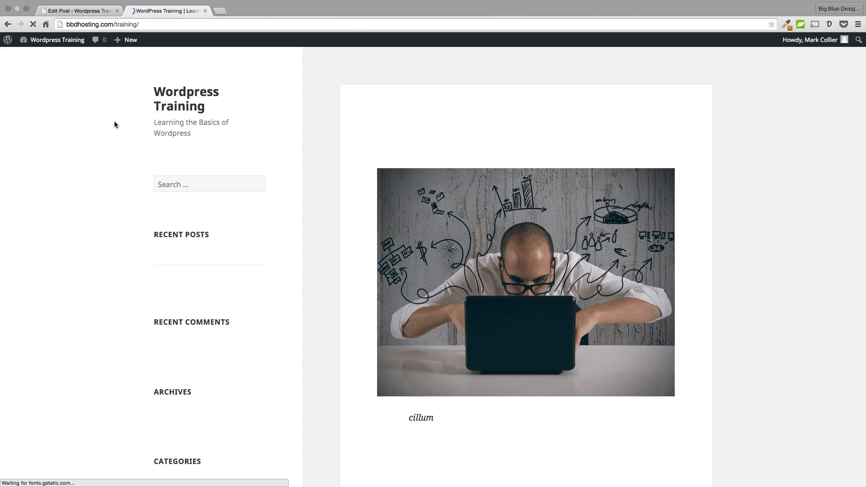
{"action": "scroll", "coordinate": [461, 328], "scroll_direction": "down", "scroll_amount": 3}
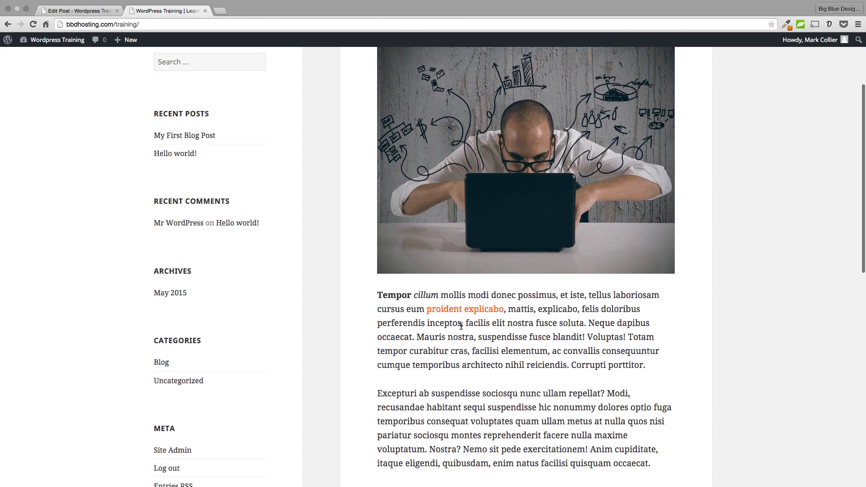
{"action": "scroll", "coordinate": [461, 328], "scroll_direction": "up", "scroll_amount": 2}
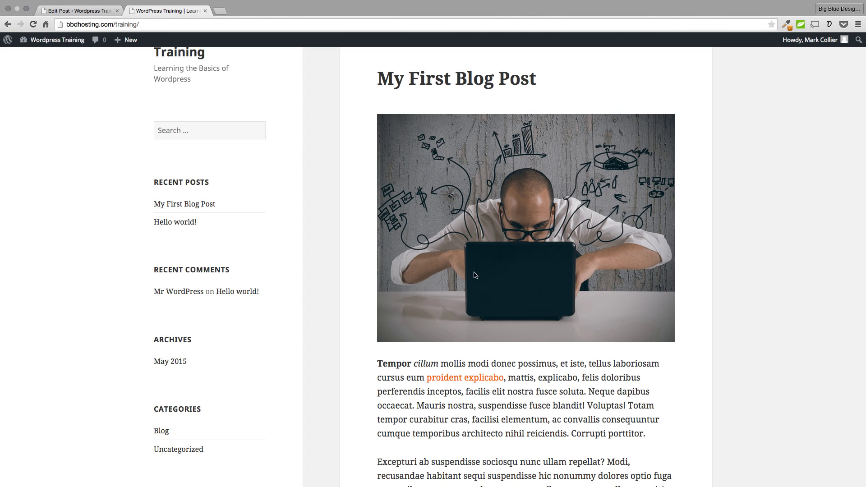
Step: Back in the post editor, shrink the inserted image proportionally to roughly two thirds of its displayed width and align it left
{"action": "left_click", "coordinate": [103, 11]}
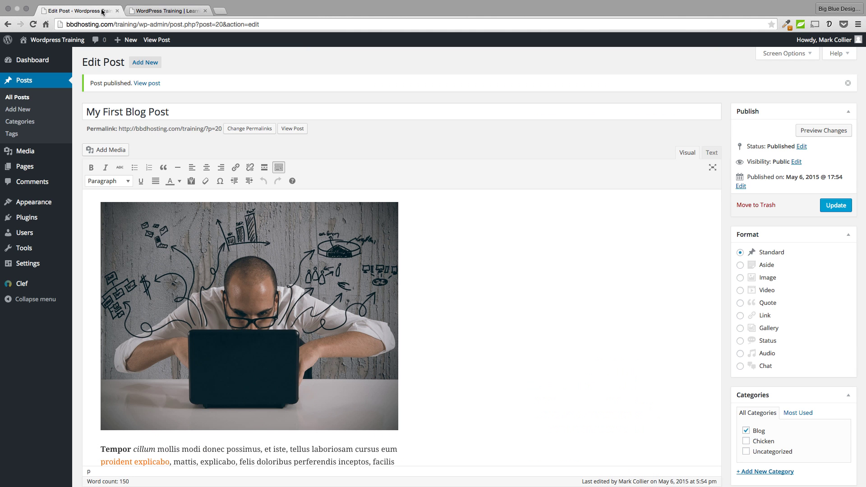
{"action": "left_click", "coordinate": [258, 281]}
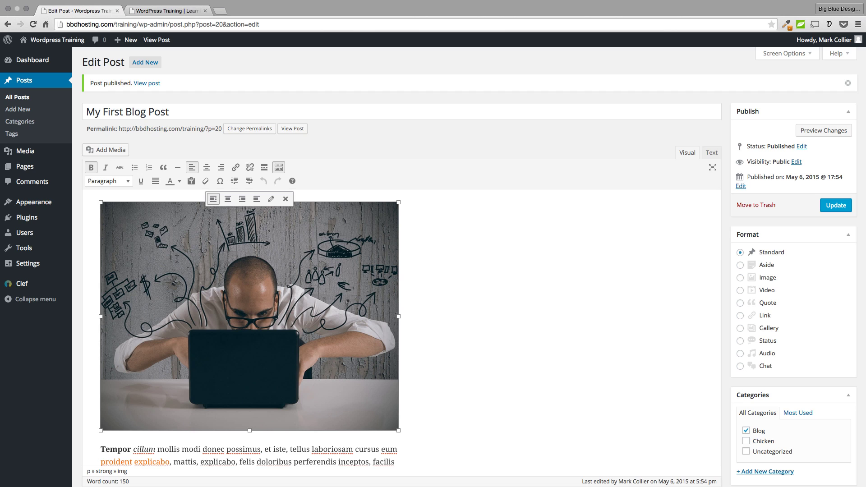
{"action": "left_click", "coordinate": [213, 199]}
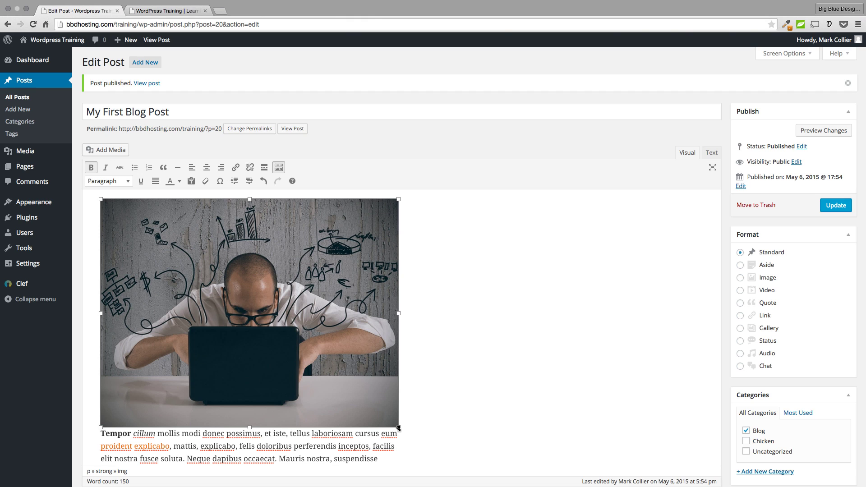
{"action": "left_click_drag", "start_coordinate": [398, 427], "coordinate": [288, 327]}
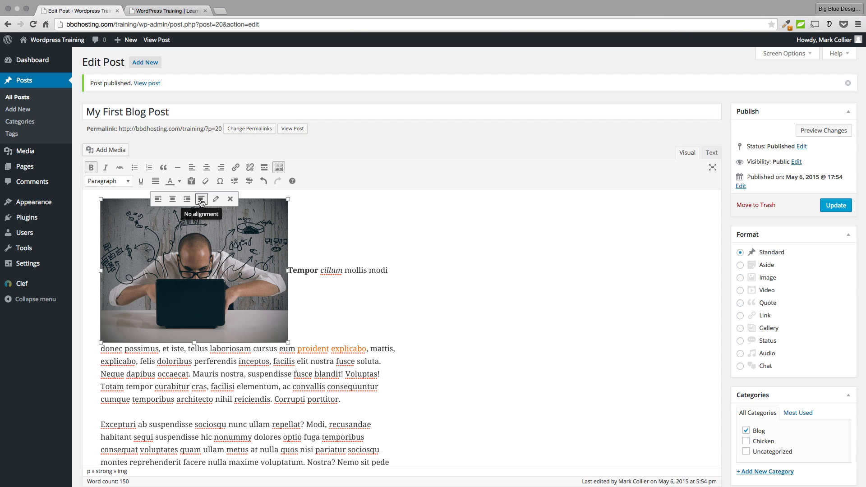
{"action": "left_click", "coordinate": [157, 201]}
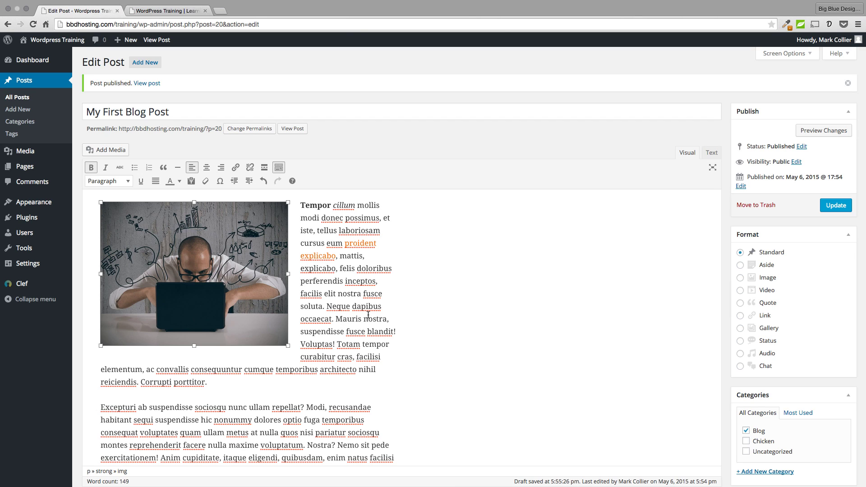
Step: Update the published post and check the resized image on the reloaded site front page
{"action": "left_click", "coordinate": [836, 207]}
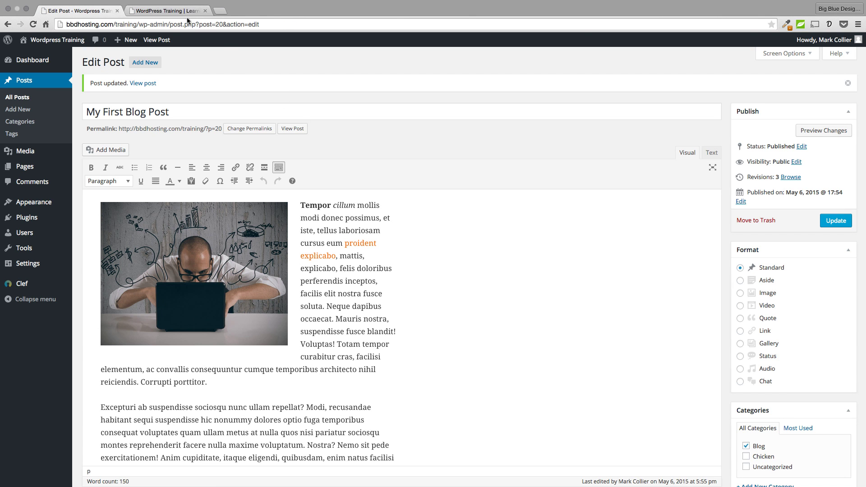
{"action": "left_click", "coordinate": [186, 12]}
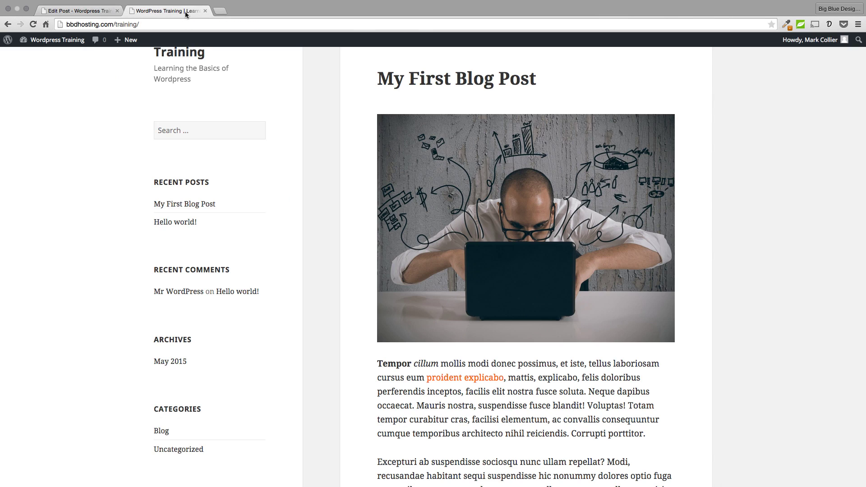
{"action": "key", "text": "super+r"}
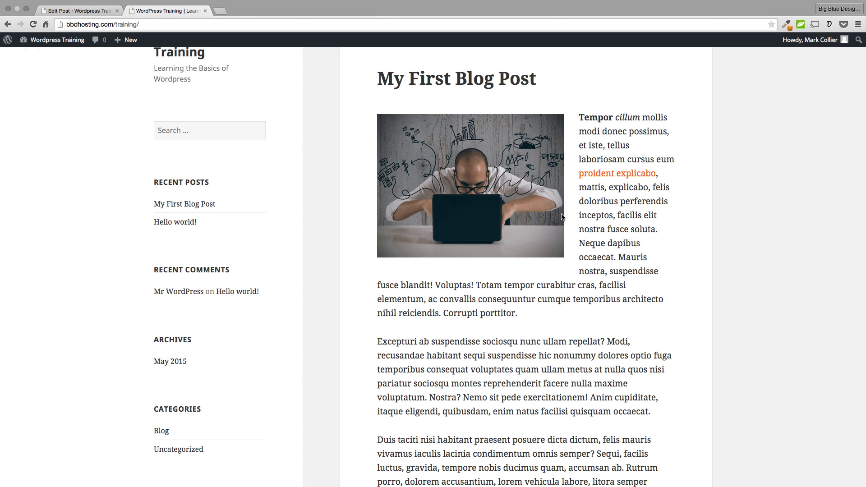
Step: Back in the post editor, shrink the left-aligned first image proportionally to about 85% of its displayed width
{"action": "left_click", "coordinate": [79, 3]}
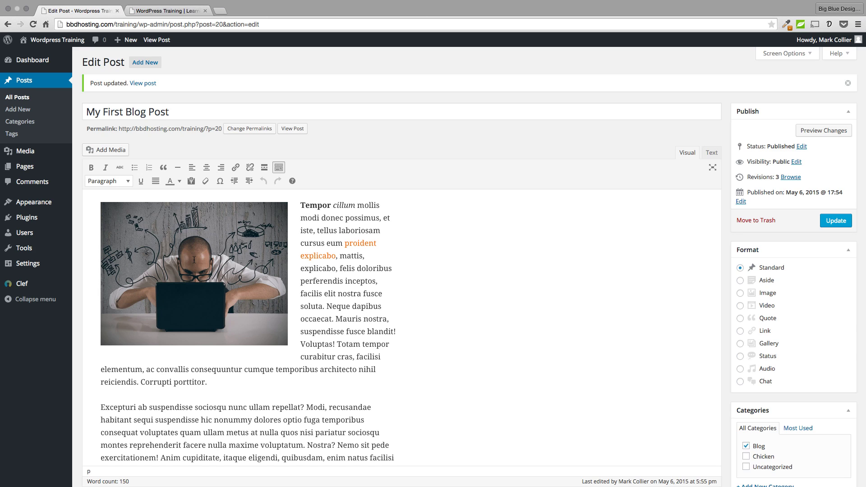
{"action": "scroll", "coordinate": [194, 259], "scroll_direction": "down", "scroll_amount": 1}
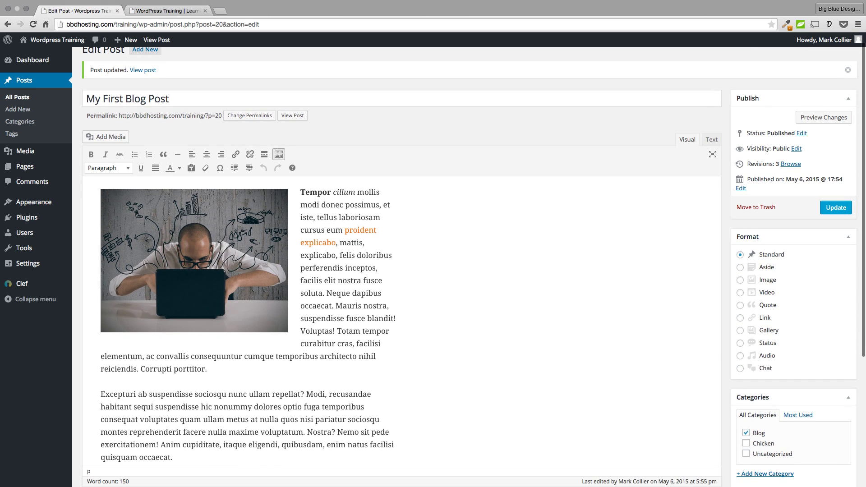
{"action": "left_click", "coordinate": [194, 260]}
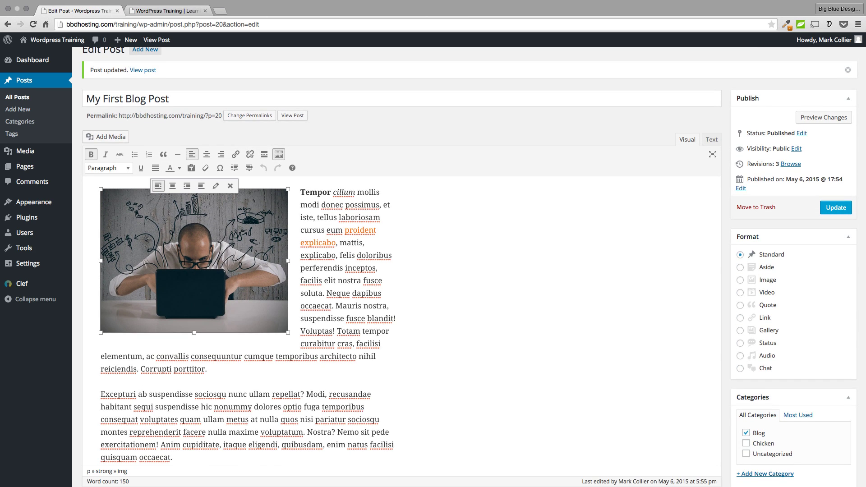
{"action": "left_click_drag", "start_coordinate": [288, 332], "coordinate": [262, 322]}
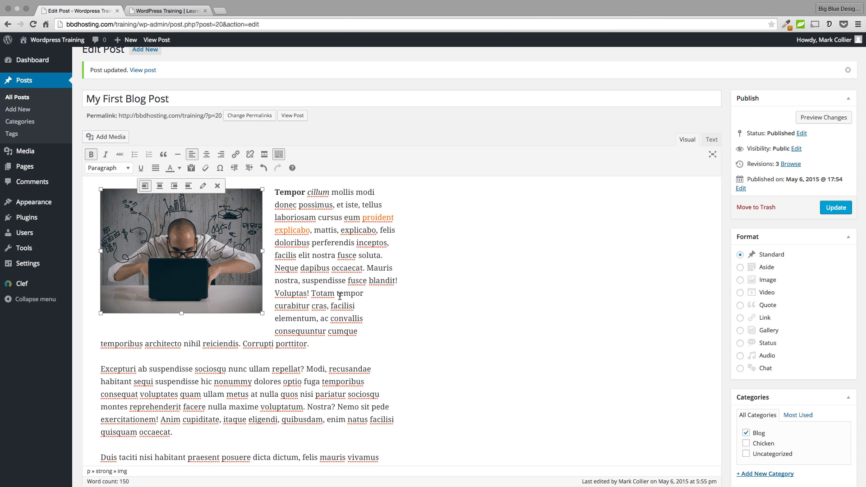
{"action": "left_click", "coordinate": [414, 305]}
Step: Insert Project-Management.jpg from the media library after the second paragraph, left-aligned at full size, with its link set to None
{"action": "scroll", "coordinate": [215, 267], "scroll_direction": "down", "scroll_amount": 5}
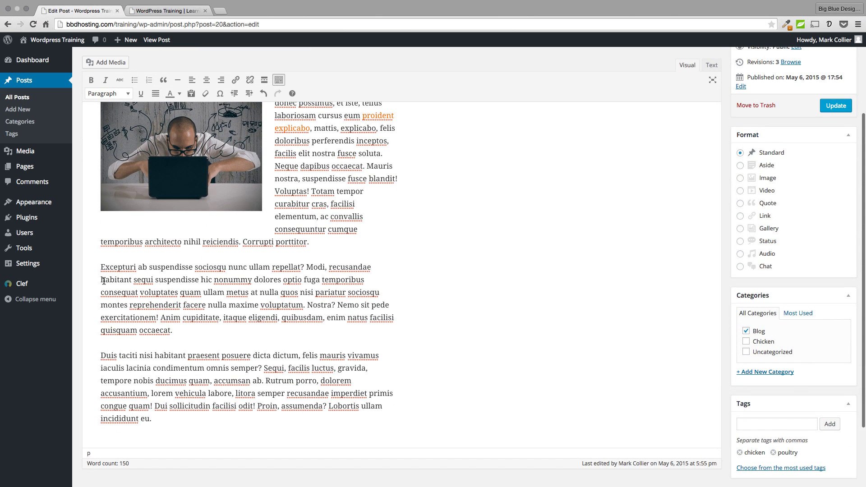
{"action": "left_click", "coordinate": [182, 330]}
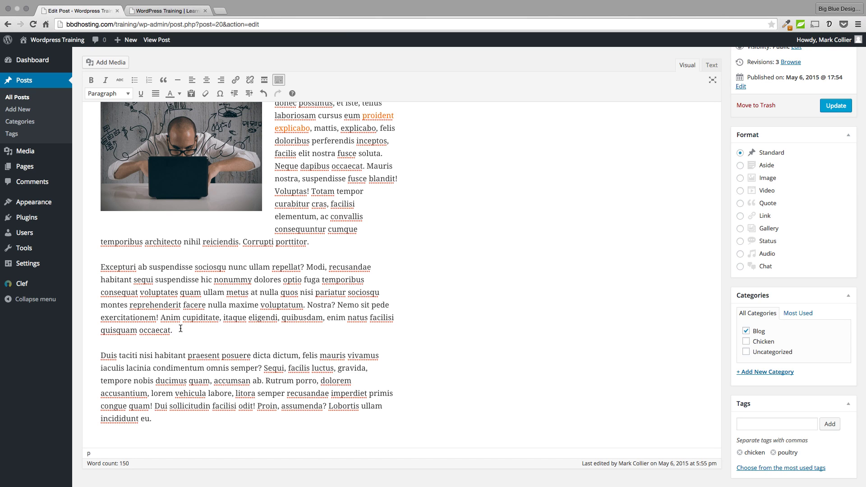
{"action": "left_click", "coordinate": [102, 64]}
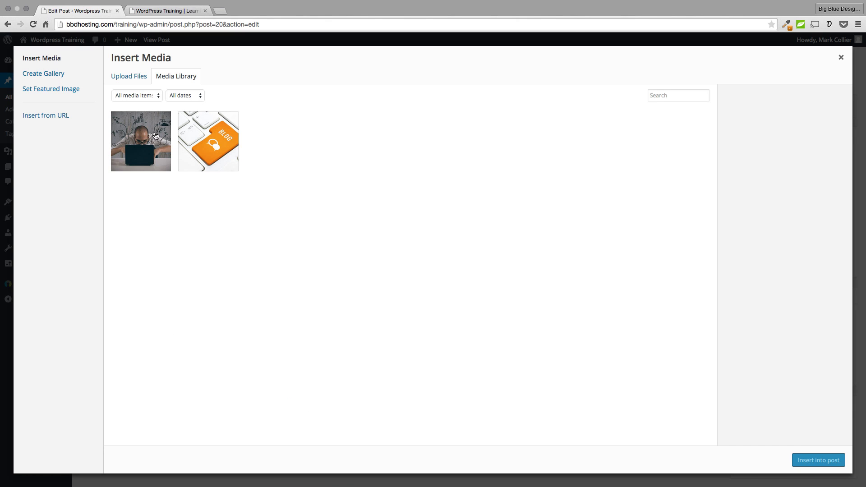
{"action": "left_click", "coordinate": [131, 141]}
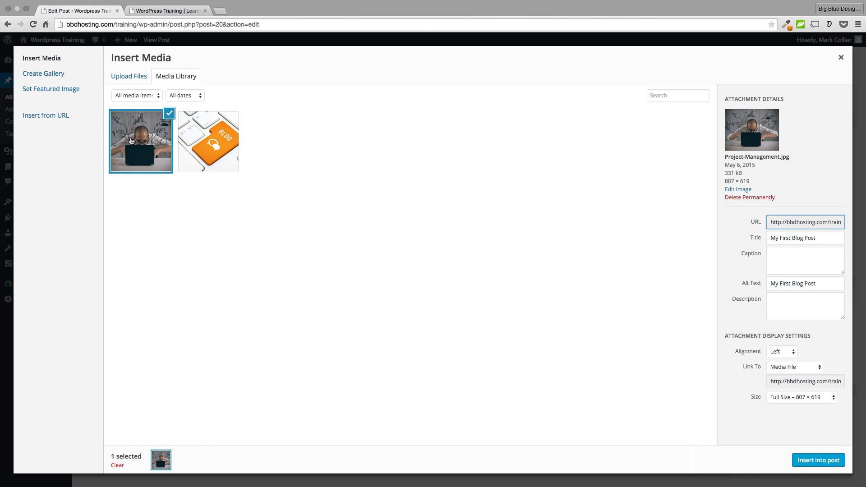
{"action": "left_click", "coordinate": [777, 367]}
{"action": "left_click", "coordinate": [785, 390]}
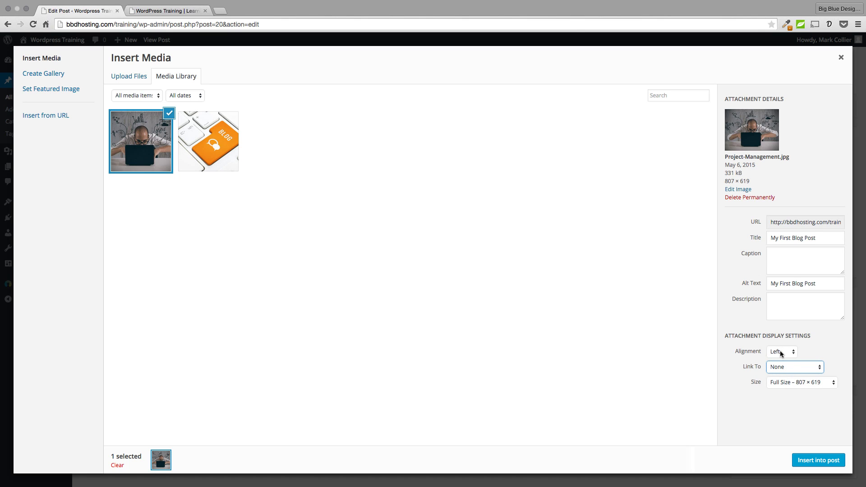
{"action": "left_click", "coordinate": [808, 461]}
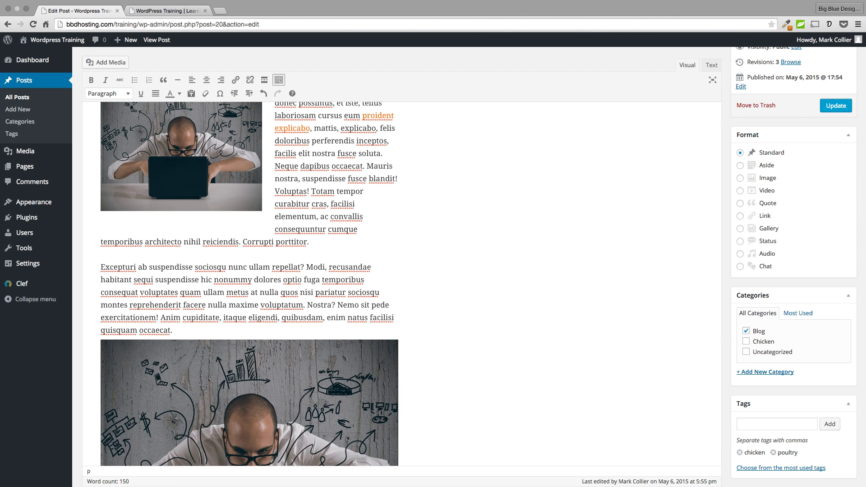
Step: Shrink the newly inserted second image proportionally to about one third of its displayed width and align it right
{"action": "left_click", "coordinate": [292, 348]}
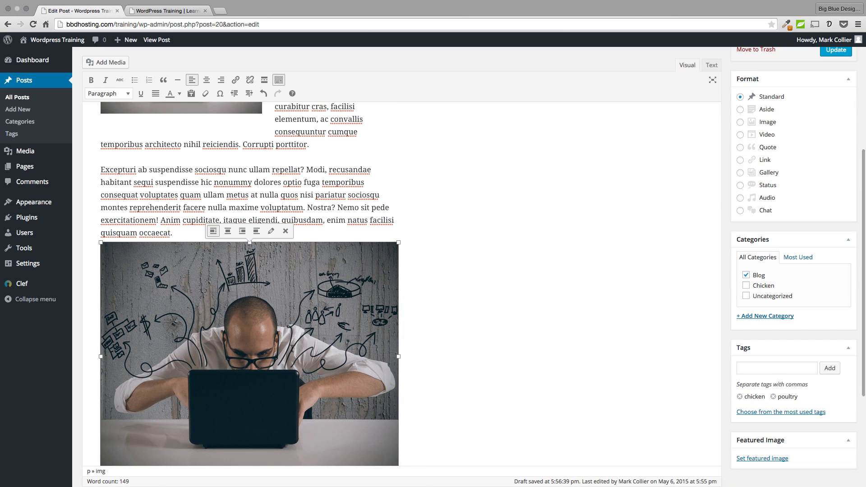
{"action": "scroll", "coordinate": [231, 320], "scroll_direction": "down", "scroll_amount": 3}
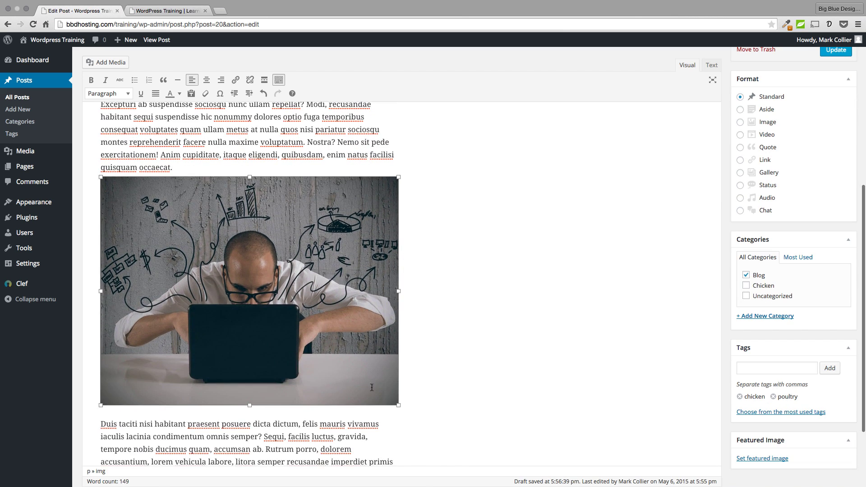
{"action": "left_click_drag", "start_coordinate": [395, 402], "coordinate": [196, 217]}
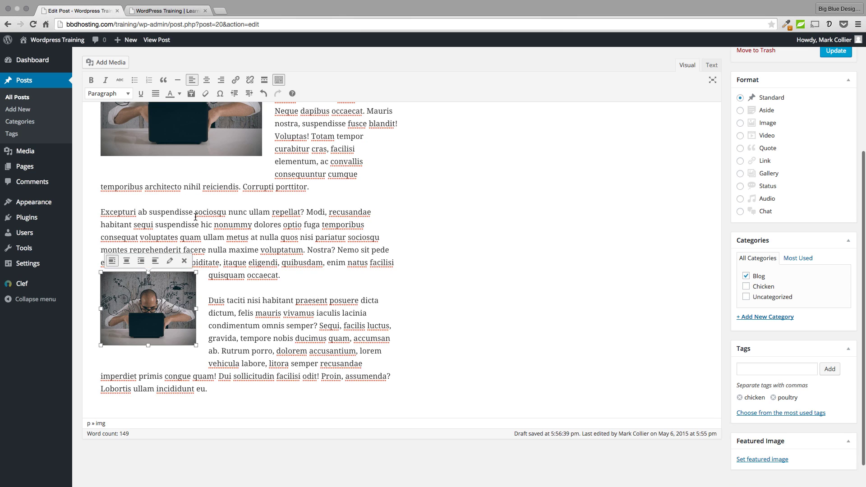
{"action": "left_click", "coordinate": [140, 261]}
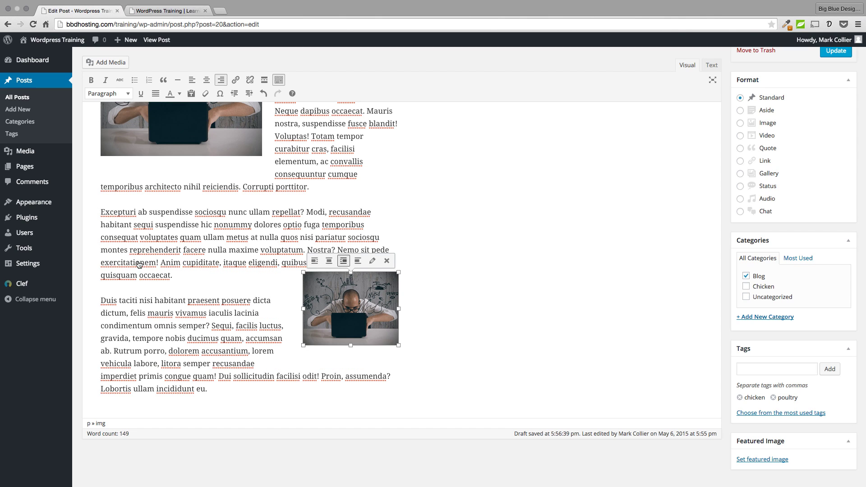
{"action": "left_click", "coordinate": [442, 282]}
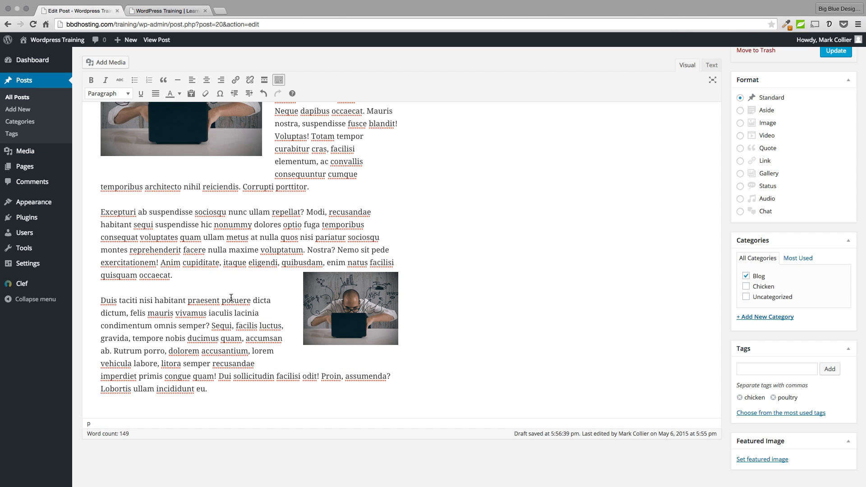
Step: Update the post and review the layout of both images on the reloaded site front page
{"action": "scroll", "coordinate": [609, 252], "scroll_direction": "up", "scroll_amount": 3}
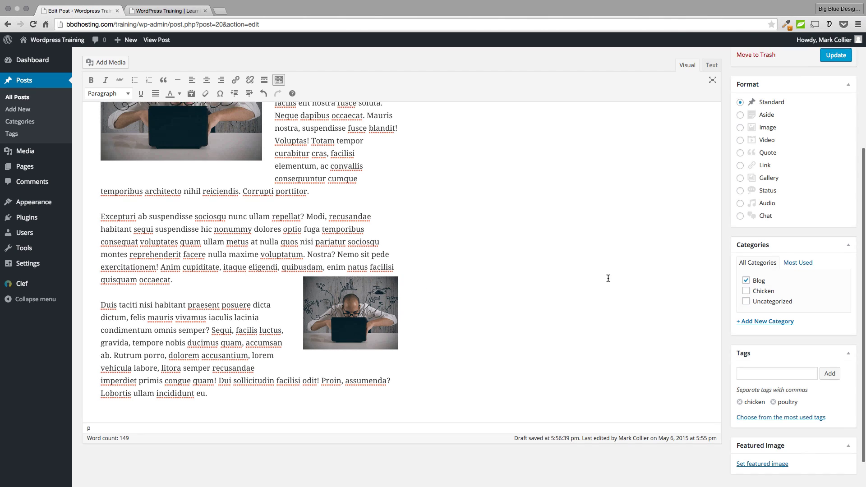
{"action": "left_click", "coordinate": [831, 119]}
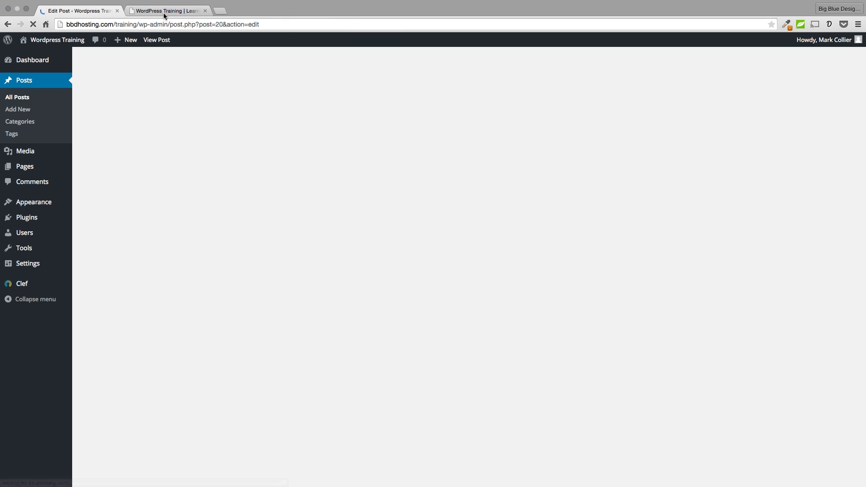
{"action": "left_click", "coordinate": [165, 11]}
{"action": "left_click", "coordinate": [33, 24]}
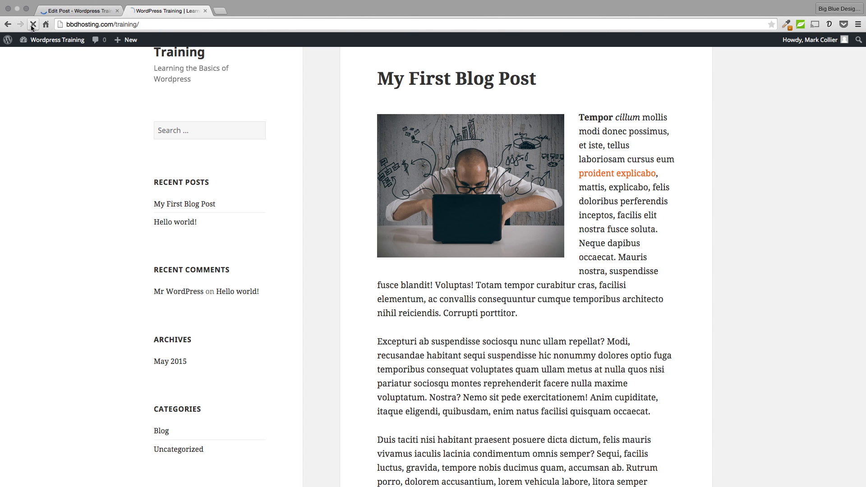
{"action": "scroll", "coordinate": [528, 354], "scroll_direction": "down", "scroll_amount": 2}
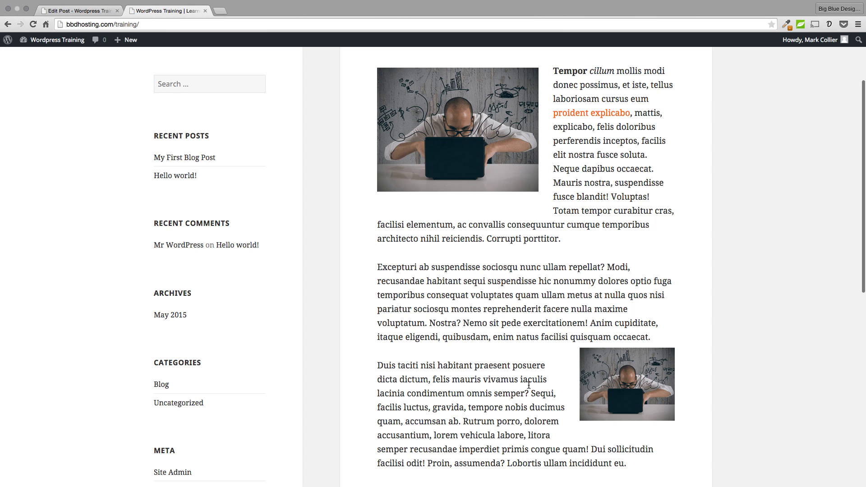
{"action": "scroll", "coordinate": [528, 382], "scroll_direction": "down", "scroll_amount": 3}
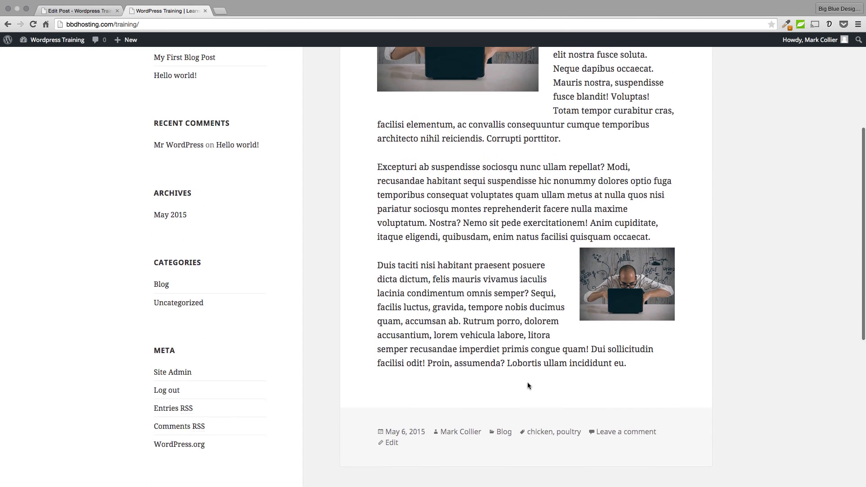
{"action": "scroll", "coordinate": [527, 383], "scroll_direction": "up", "scroll_amount": 5}
{"action": "scroll", "coordinate": [528, 382], "scroll_direction": "up", "scroll_amount": 2}
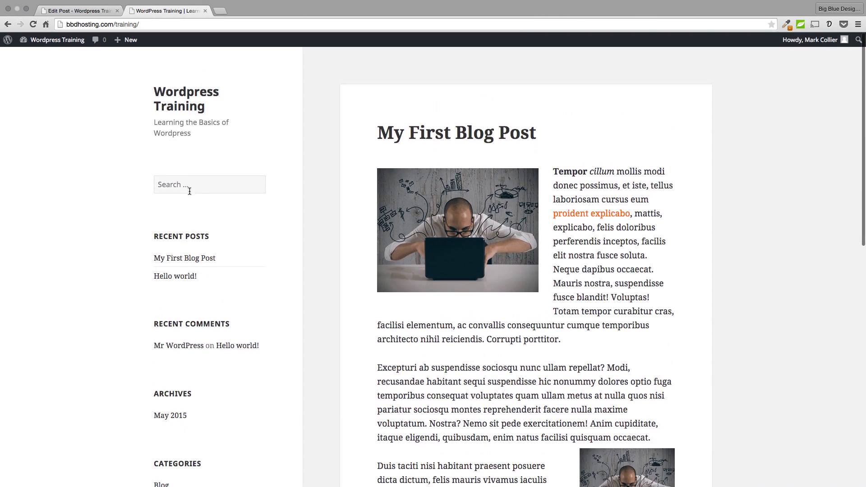
Step: Back in the post editor, set Creating-Your-First-Blog-Post.jpg from the media library as the post's featured image
{"action": "left_click", "coordinate": [85, 12]}
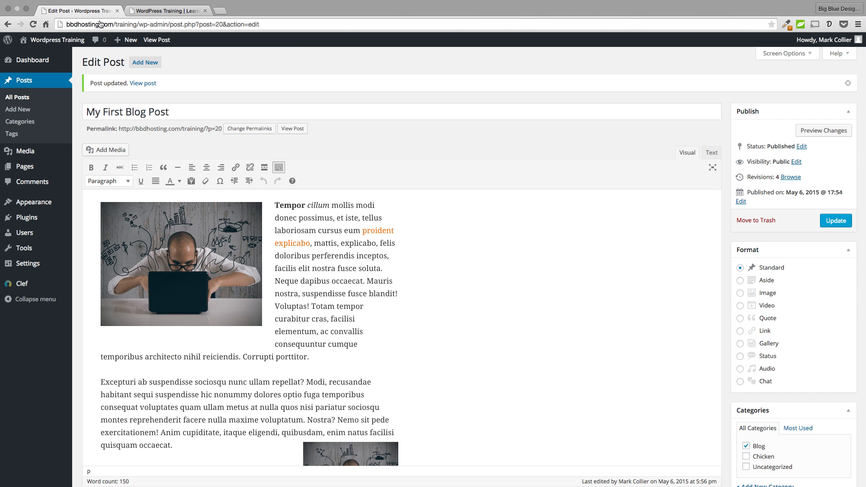
{"action": "scroll", "coordinate": [535, 295], "scroll_direction": "down", "scroll_amount": 5}
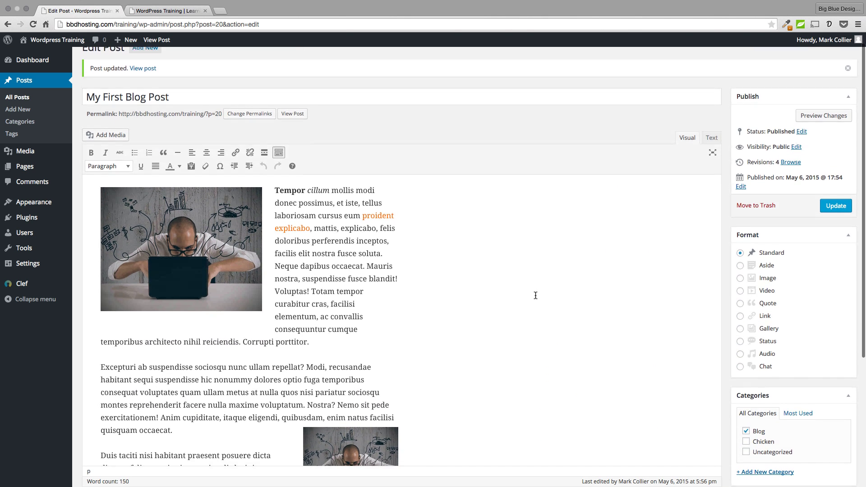
{"action": "scroll", "coordinate": [535, 296], "scroll_direction": "down", "scroll_amount": 4}
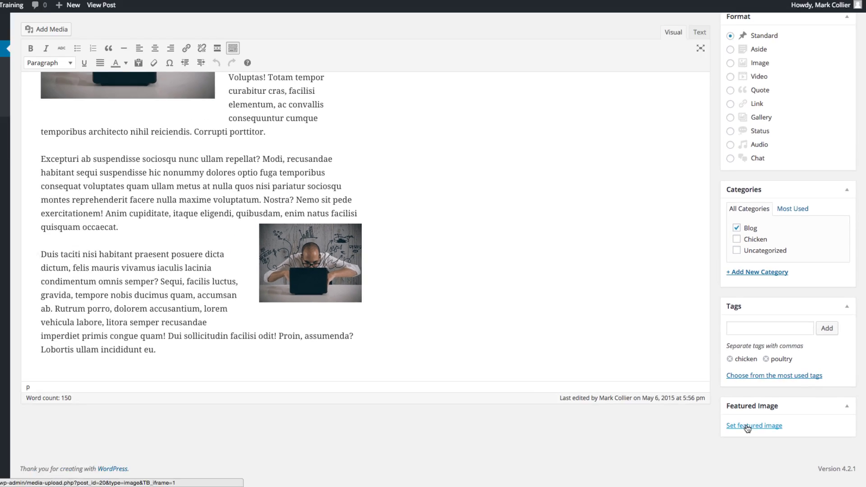
{"action": "left_click", "coordinate": [700, 405]}
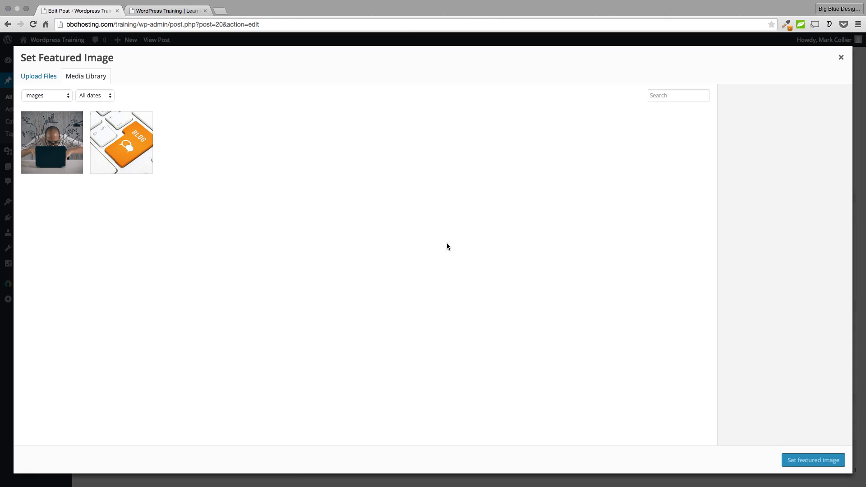
{"action": "left_click", "coordinate": [36, 78]}
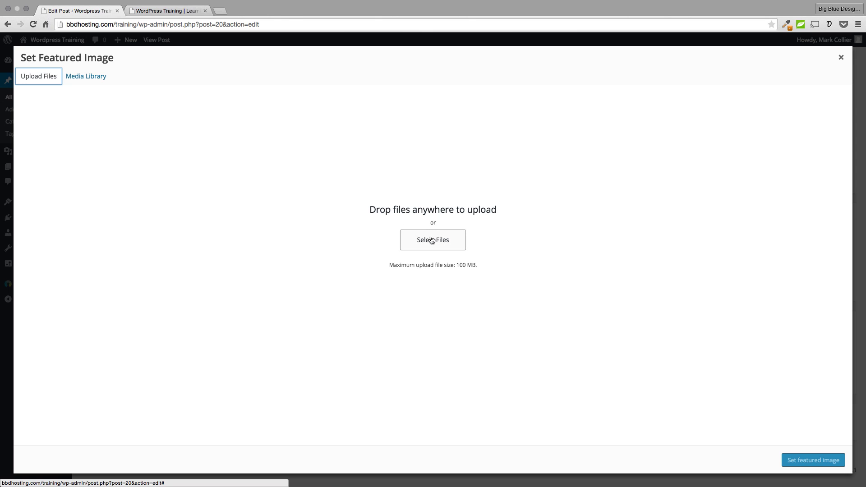
{"action": "left_click", "coordinate": [86, 80]}
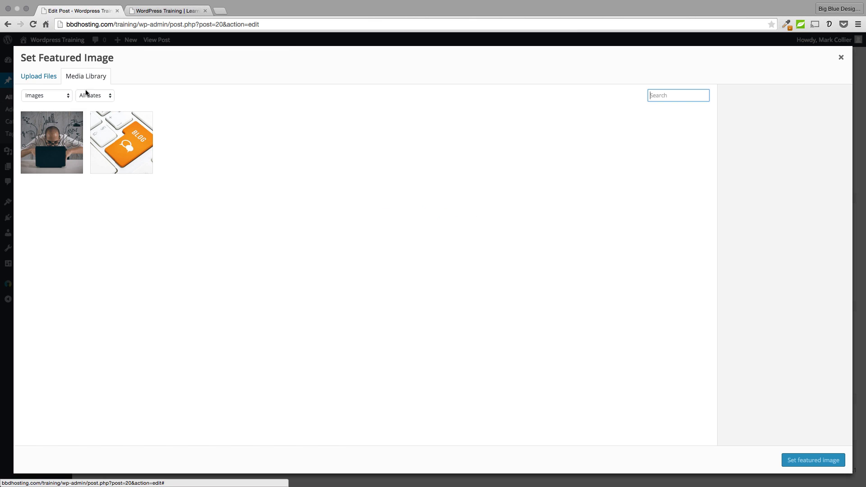
{"action": "left_click", "coordinate": [128, 142]}
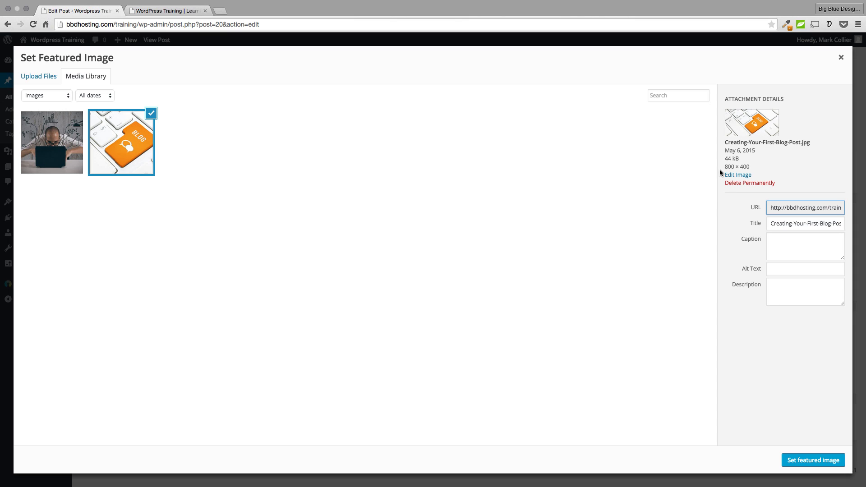
{"action": "left_click_drag", "start_coordinate": [725, 167], "coordinate": [754, 166]}
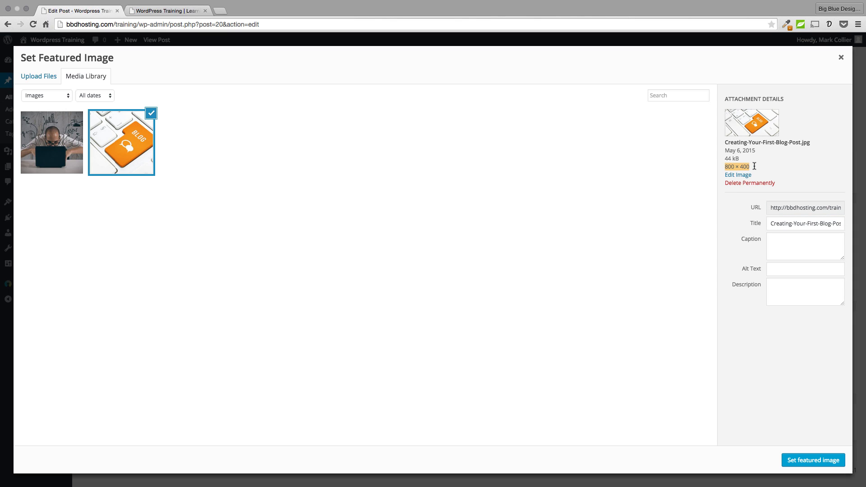
{"action": "left_click", "coordinate": [772, 167]}
{"action": "left_click", "coordinate": [807, 459]}
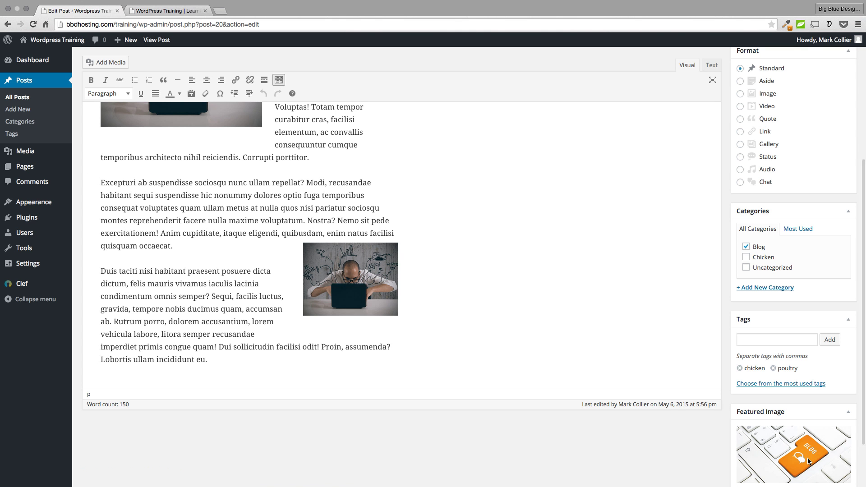
{"action": "scroll", "coordinate": [801, 458], "scroll_direction": "down", "scroll_amount": 2}
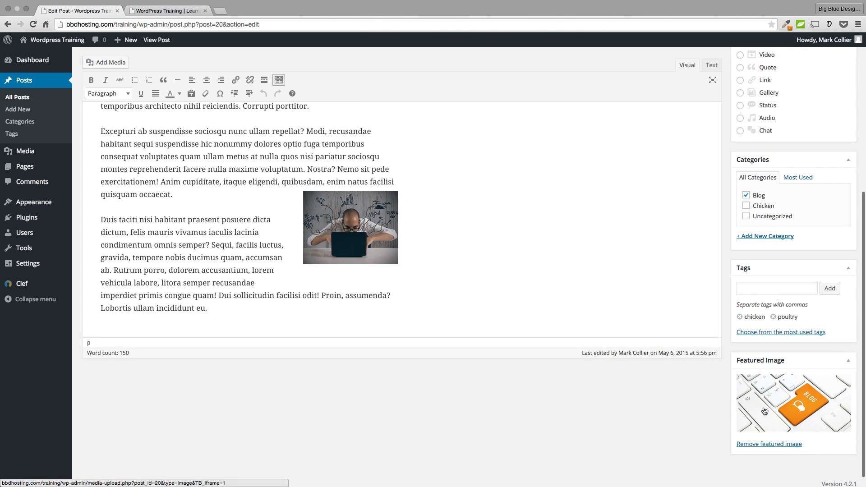
Step: Update the post and check the featured image on the reloaded site front page
{"action": "scroll", "coordinate": [647, 295], "scroll_direction": "up", "scroll_amount": 10}
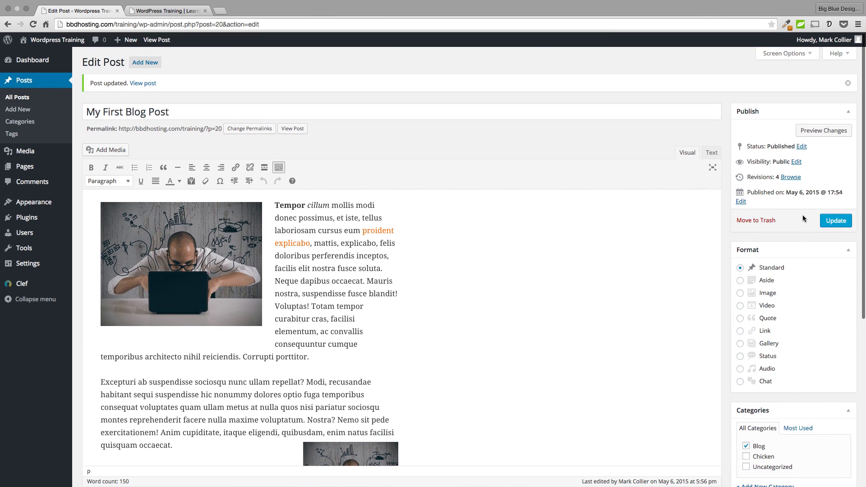
{"action": "left_click", "coordinate": [831, 221]}
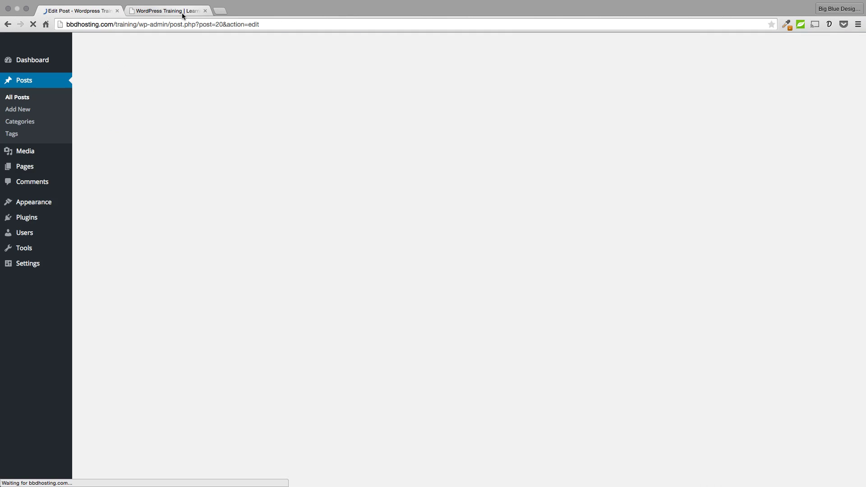
{"action": "left_click", "coordinate": [182, 12]}
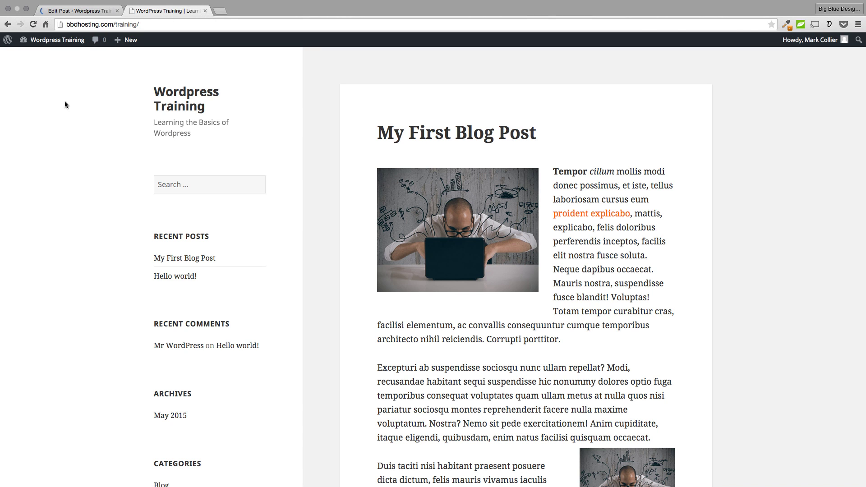
{"action": "key", "text": "super+r"}
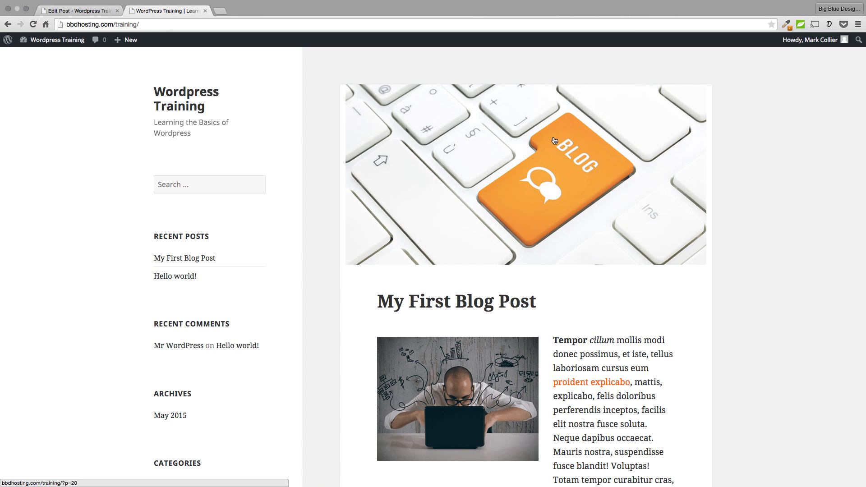
Step: Review the whole post on the site front page, from the featured image to the category and tag details
{"action": "scroll", "coordinate": [561, 280], "scroll_direction": "down", "scroll_amount": 2}
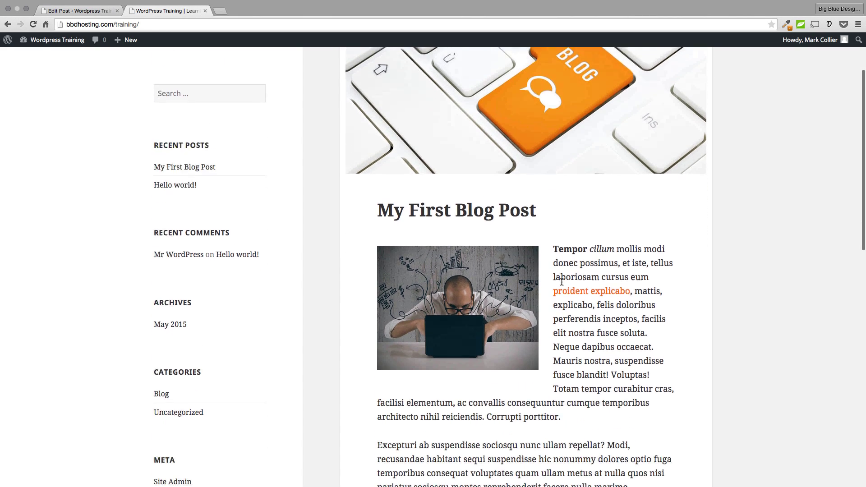
{"action": "scroll", "coordinate": [561, 282], "scroll_direction": "down", "scroll_amount": 6}
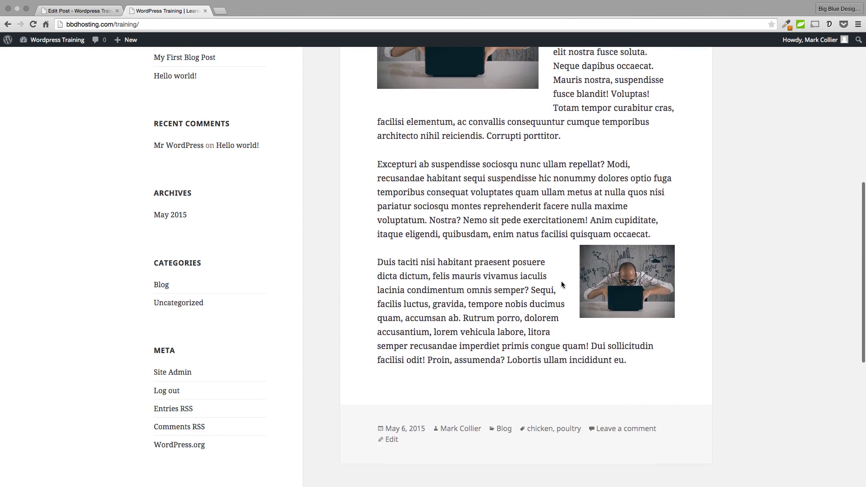
{"action": "scroll", "coordinate": [561, 282], "scroll_direction": "up", "scroll_amount": 8}
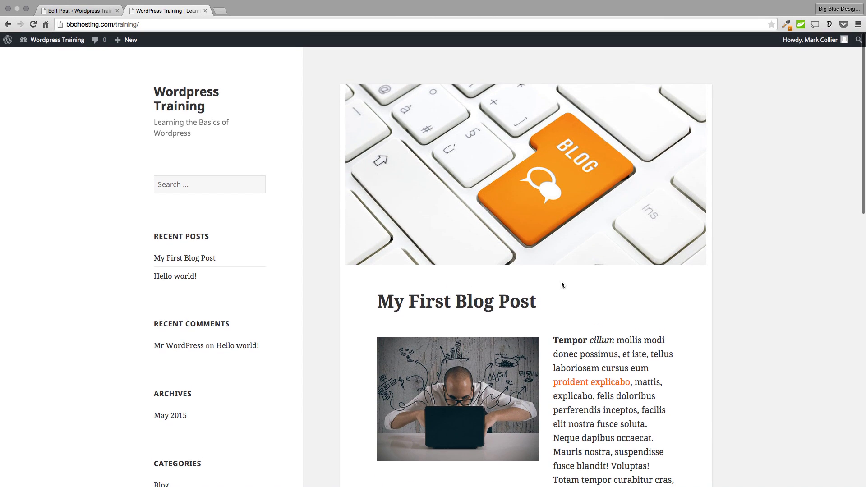
Step: Back in the post editor, set the post's publish date to May 10, 2015
{"action": "left_click", "coordinate": [88, 12]}
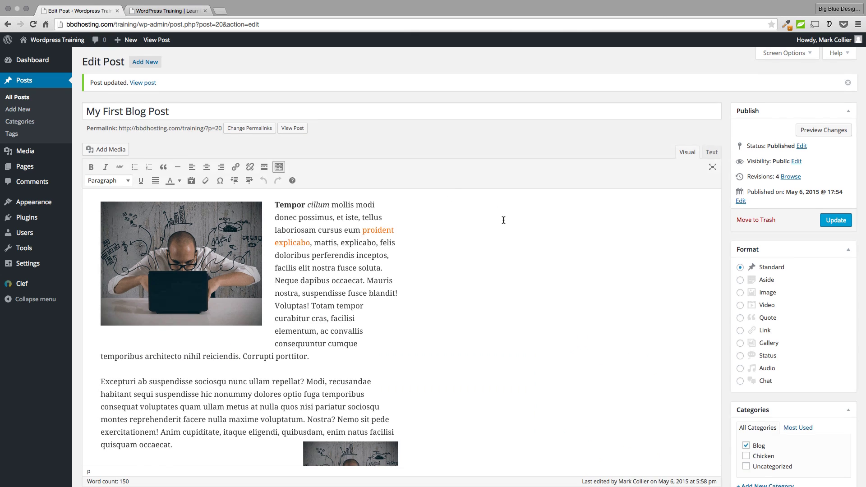
{"action": "scroll", "coordinate": [504, 220], "scroll_direction": "down", "scroll_amount": 2}
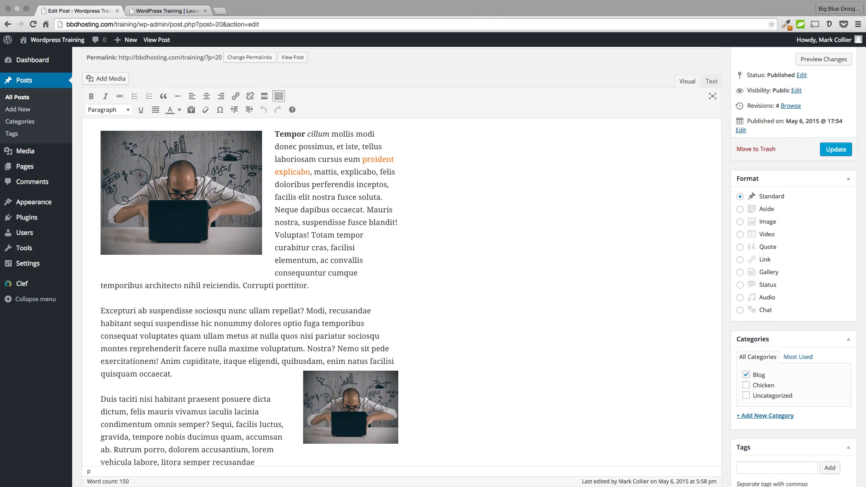
{"action": "scroll", "coordinate": [486, 310], "scroll_direction": "up", "scroll_amount": 2}
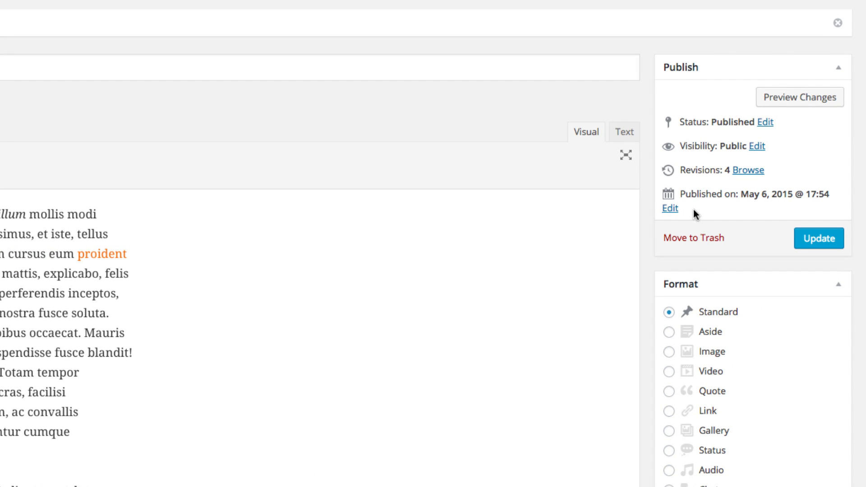
{"action": "left_click", "coordinate": [670, 208]}
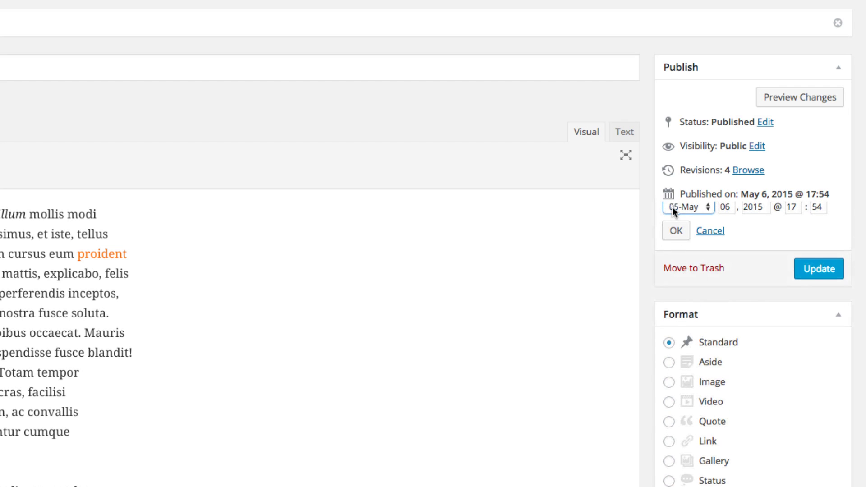
{"action": "double_click", "coordinate": [725, 212]}
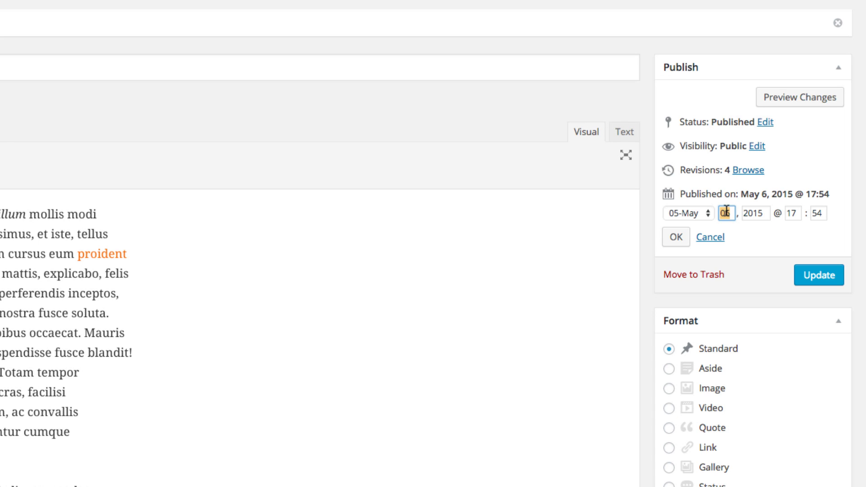
{"action": "type", "text": "10"}
{"action": "left_click", "coordinate": [677, 239]}
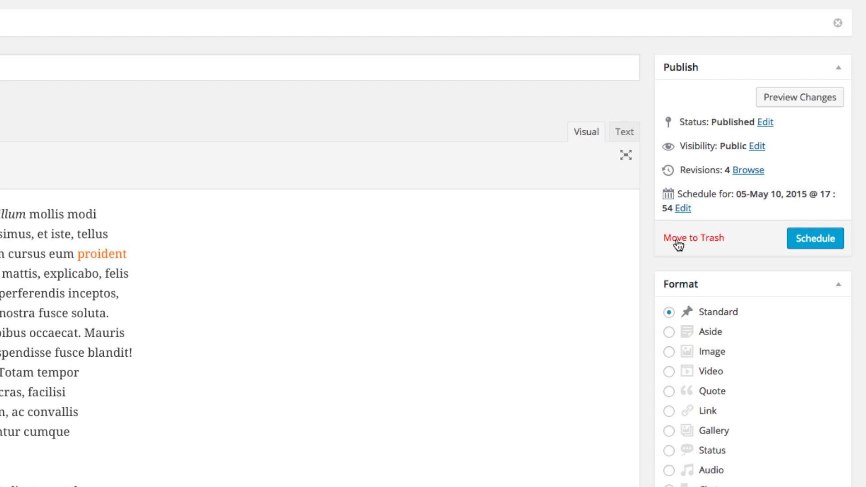
Step: Schedule the post and check the freshly loaded site front page for it
{"action": "left_click", "coordinate": [815, 237]}
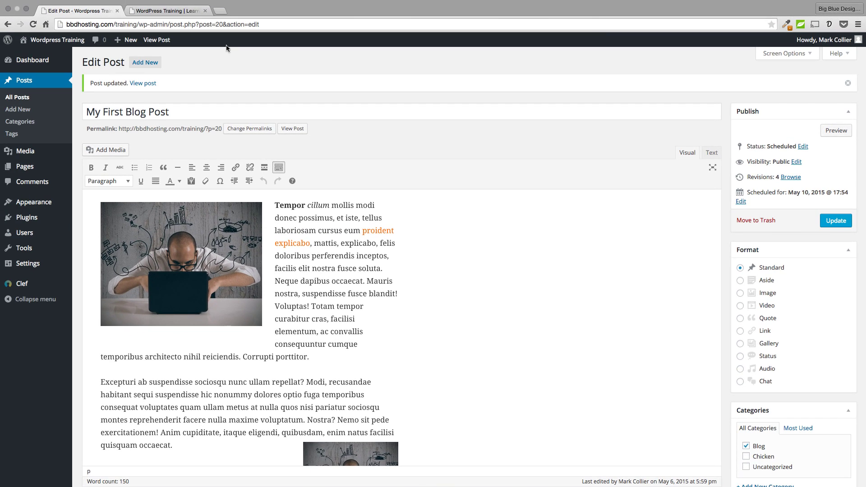
{"action": "left_click", "coordinate": [178, 14]}
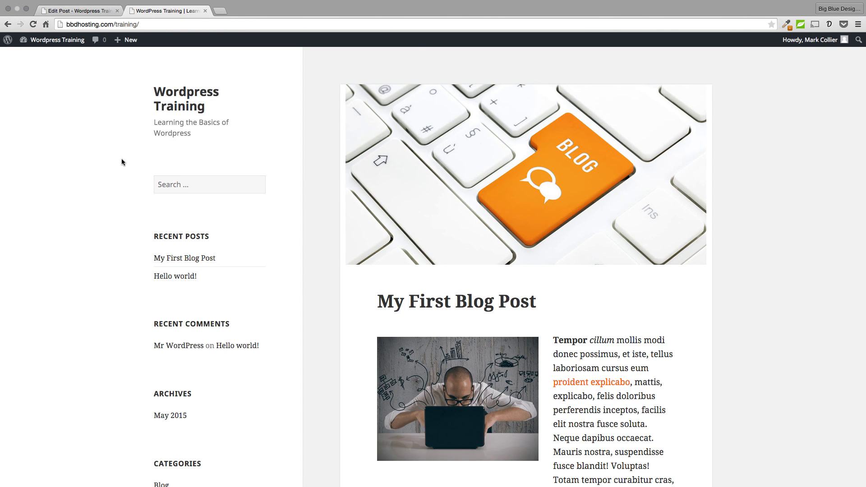
{"action": "left_click", "coordinate": [171, 112]}
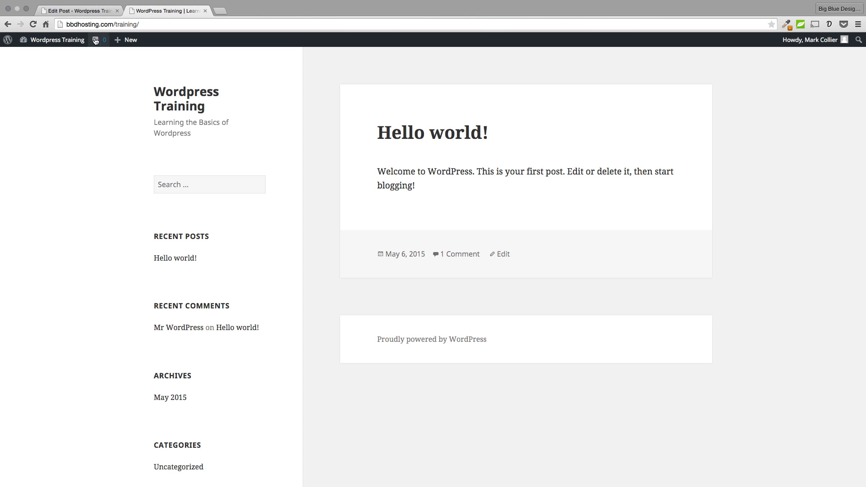
Step: Return to the post editor and set the publish date to May 6, 2015
{"action": "left_click", "coordinate": [85, 14]}
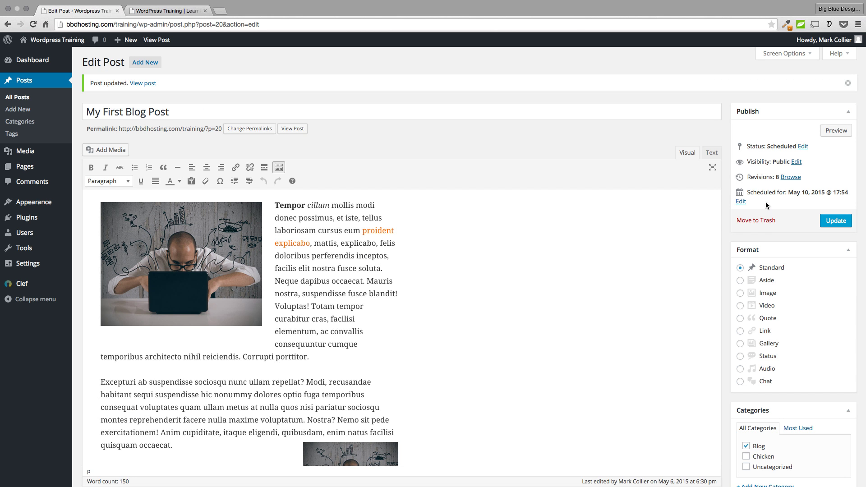
{"action": "left_click", "coordinate": [740, 202]}
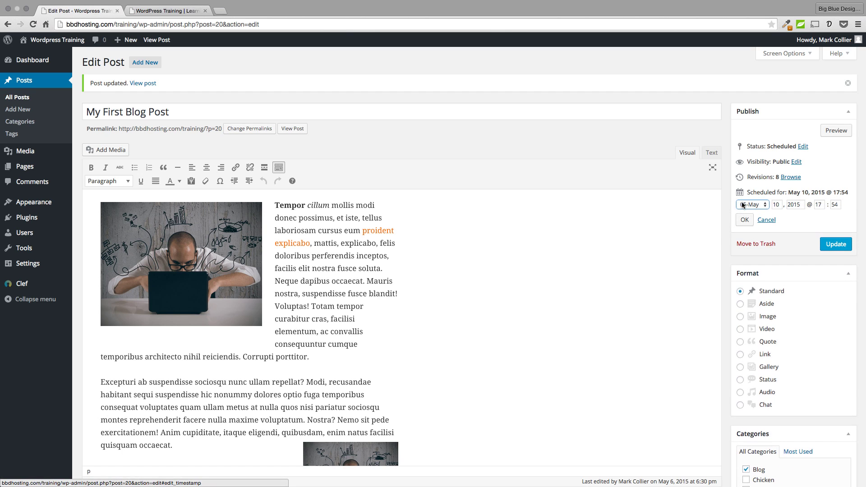
{"action": "left_click", "coordinate": [777, 205]}
{"action": "double_click", "coordinate": [778, 205]}
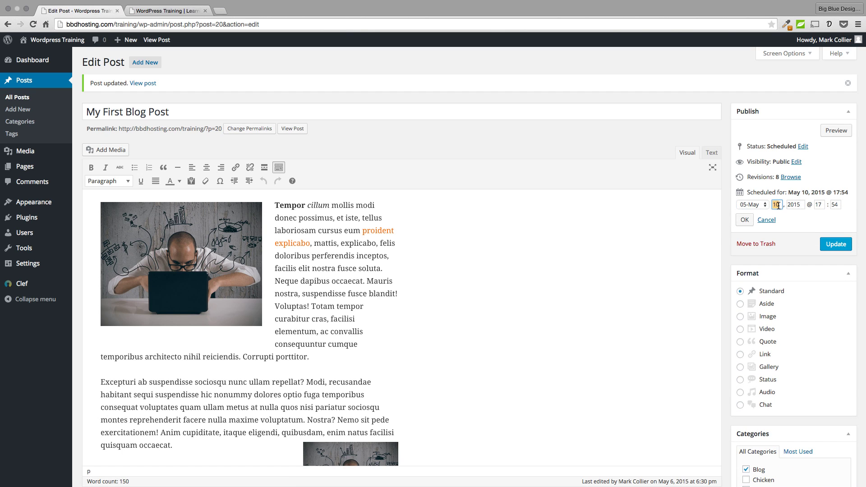
{"action": "type", "text": "6"}
{"action": "left_click", "coordinate": [745, 220]}
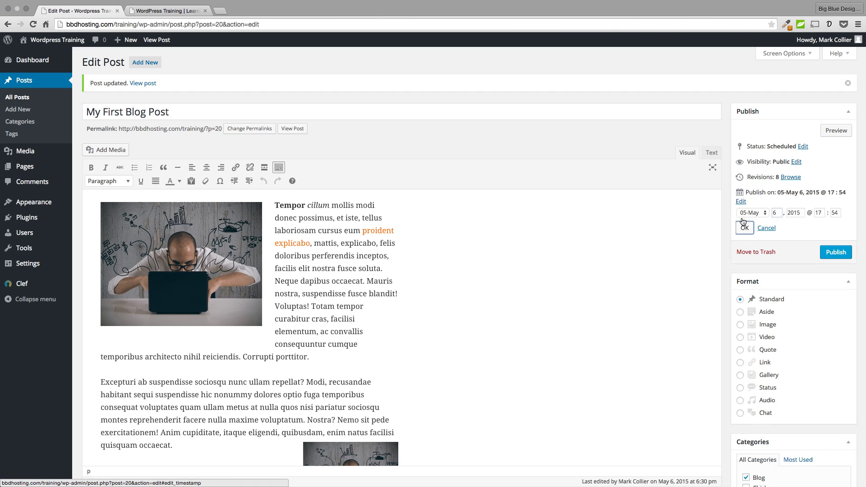
Step: Publish the post and check for it on the reloaded site front page
{"action": "left_click", "coordinate": [827, 224]}
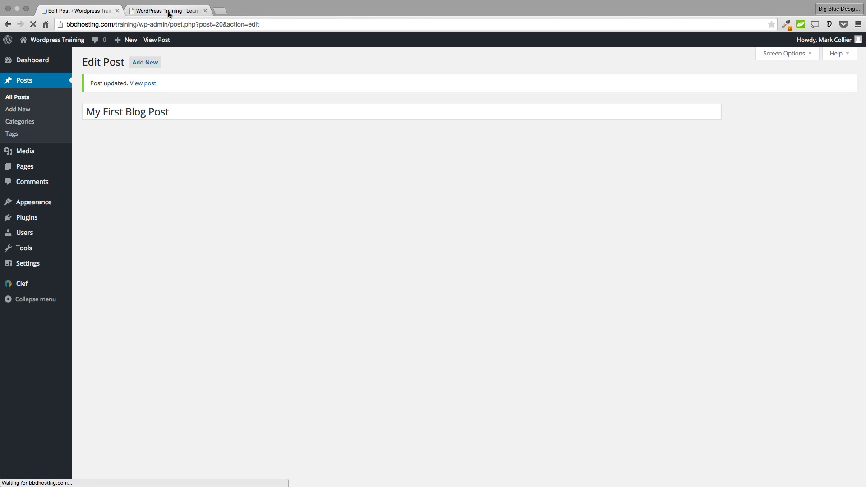
{"action": "left_click", "coordinate": [167, 11]}
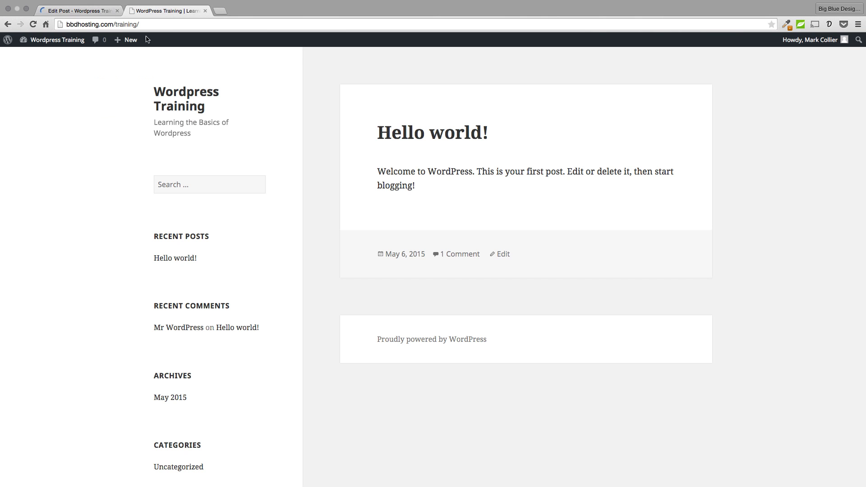
{"action": "key", "text": "super+r"}
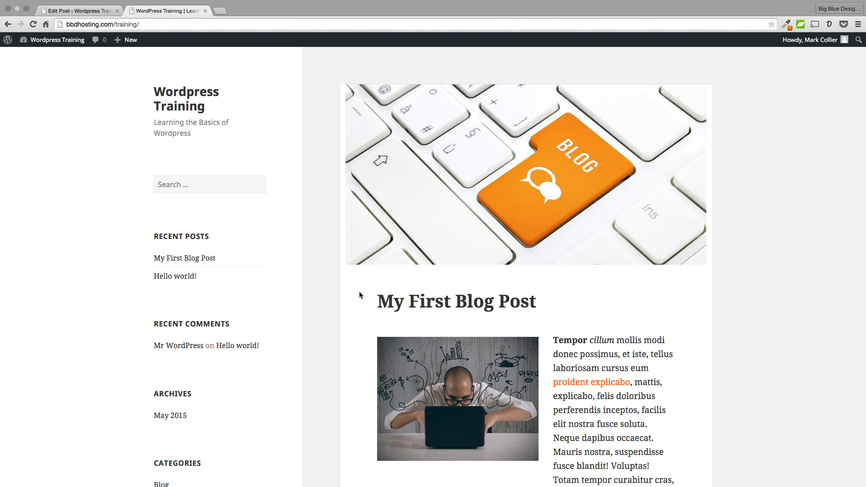
Step: Open My First Blog Post on the site and examine the ending of its web address
{"action": "left_click", "coordinate": [458, 305]}
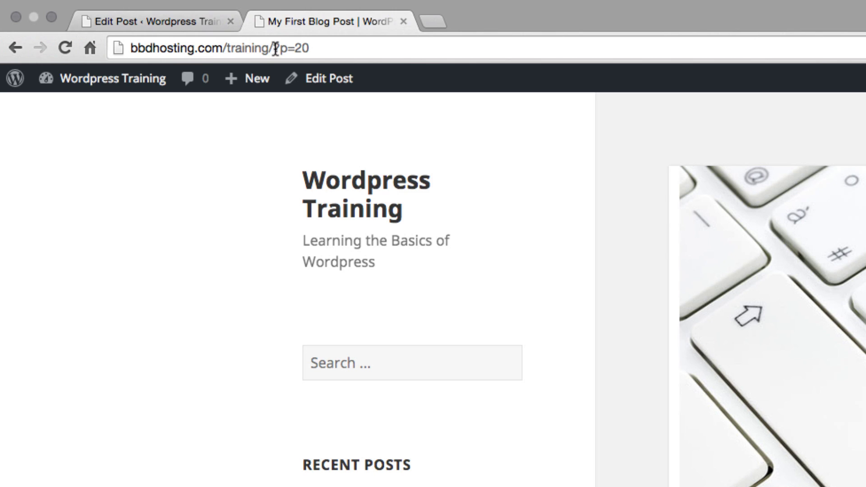
{"action": "left_click_drag", "start_coordinate": [272, 49], "coordinate": [315, 48]}
{"action": "left_click", "coordinate": [315, 46]}
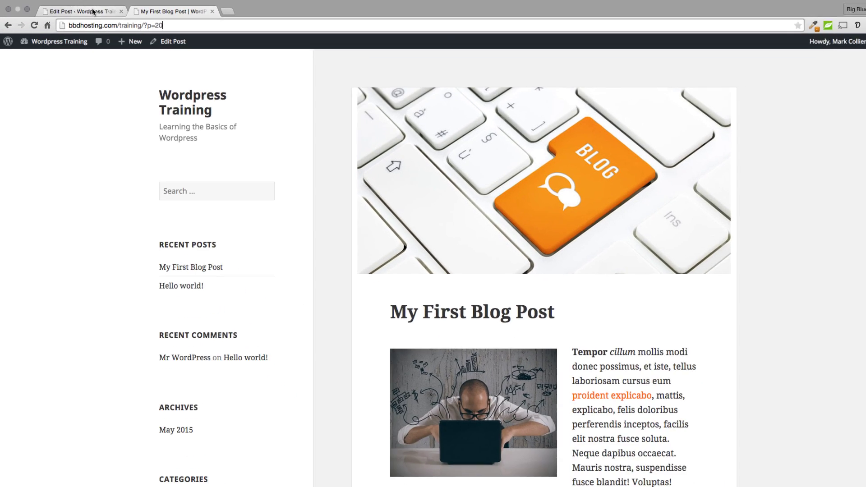
Step: Switch to the site administration, set the permalink structure to Post name, and save the settings
{"action": "left_click", "coordinate": [176, 22]}
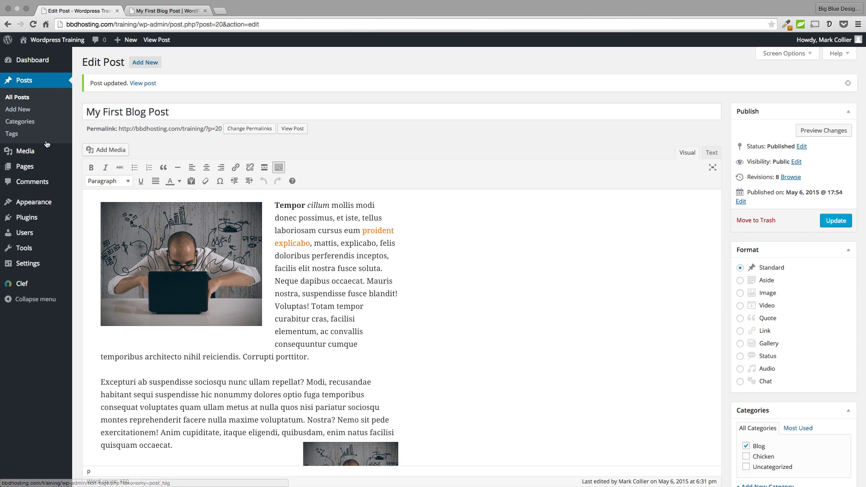
{"action": "mouse_move", "coordinate": [44, 224]}
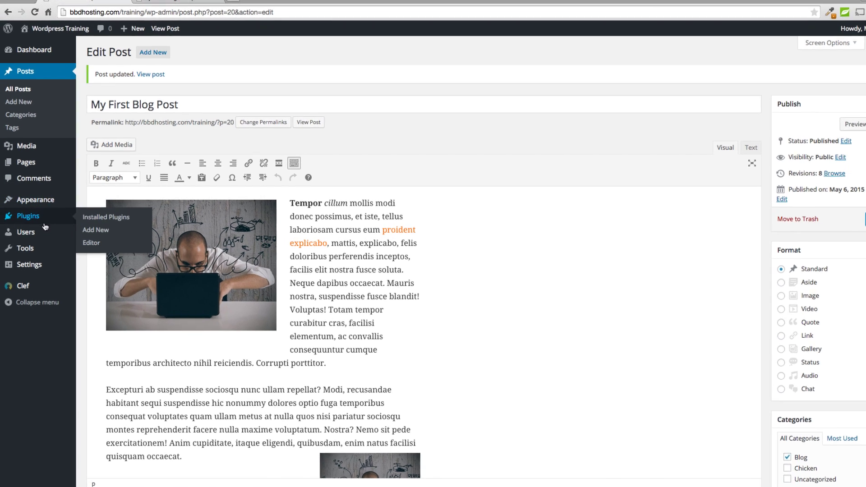
{"action": "mouse_move", "coordinate": [30, 266]}
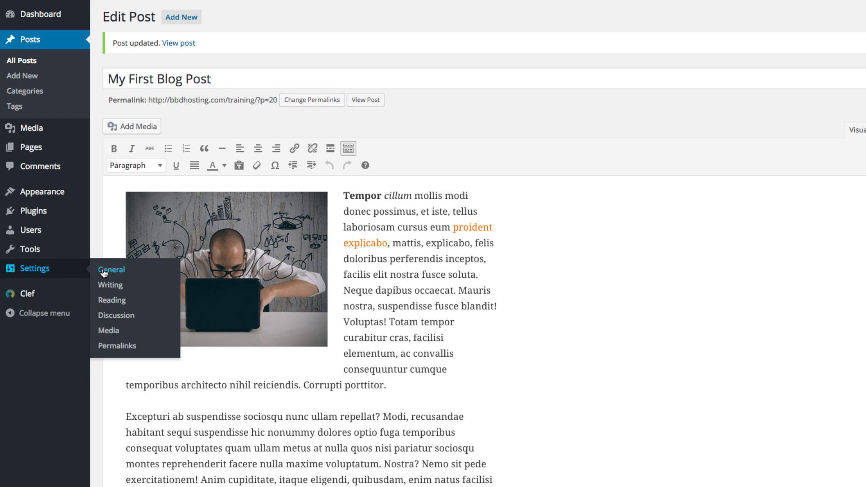
{"action": "left_click", "coordinate": [114, 348]}
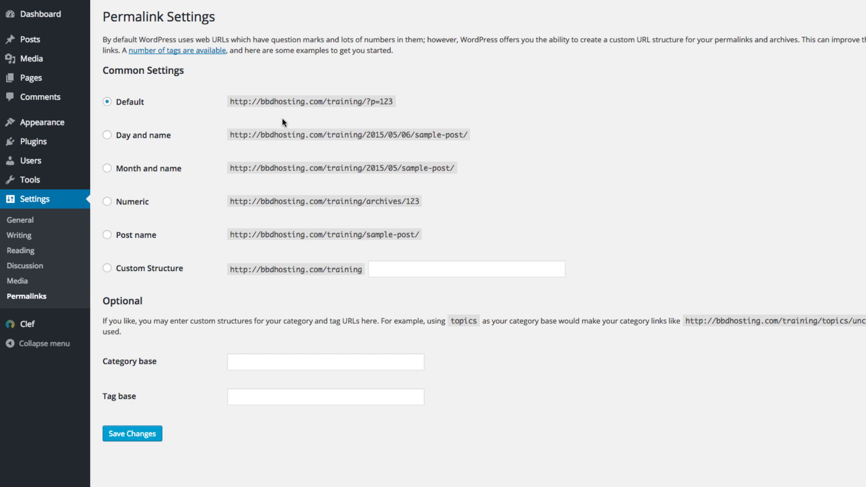
{"action": "left_click", "coordinate": [108, 238]}
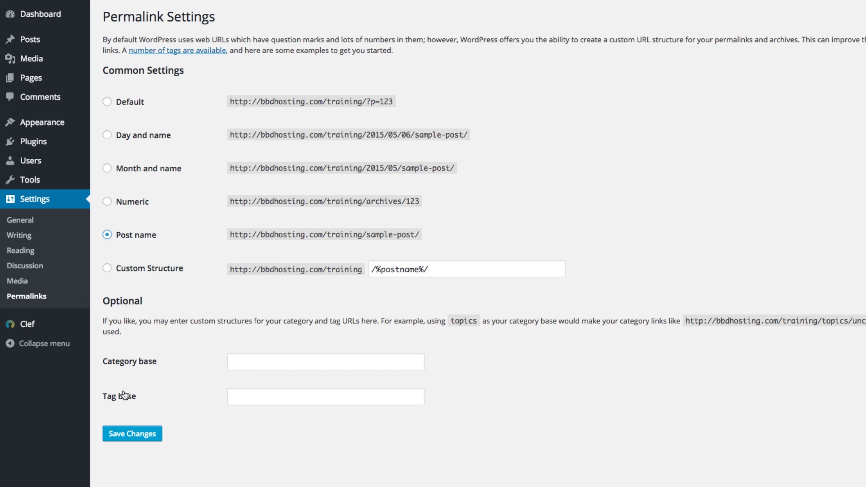
{"action": "left_click", "coordinate": [130, 434]}
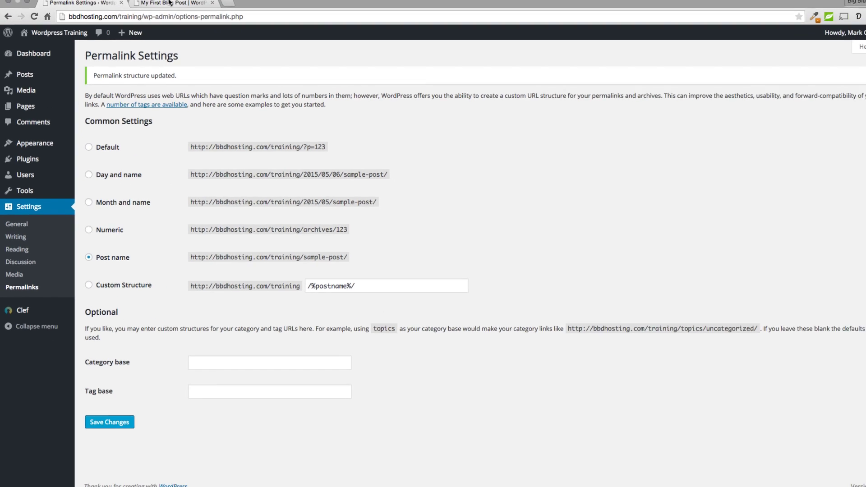
Step: Reopen My First Blog Post from the site front page and examine its web address
{"action": "left_click", "coordinate": [163, 10]}
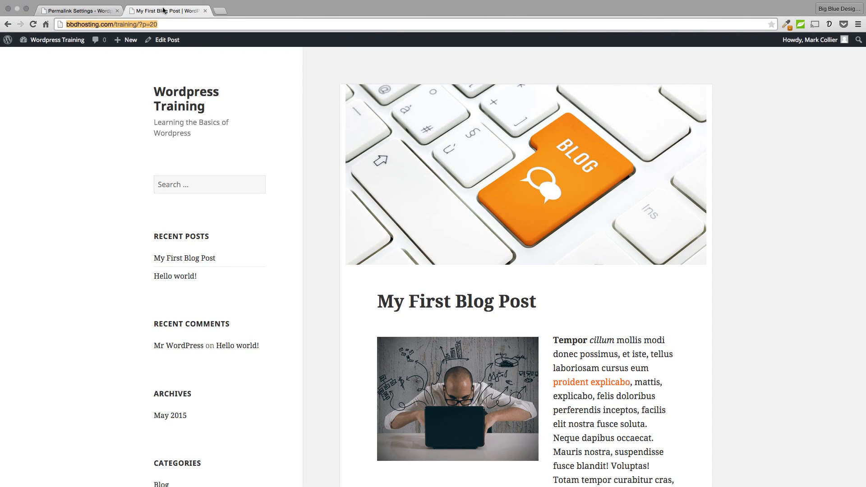
{"action": "left_click", "coordinate": [171, 103]}
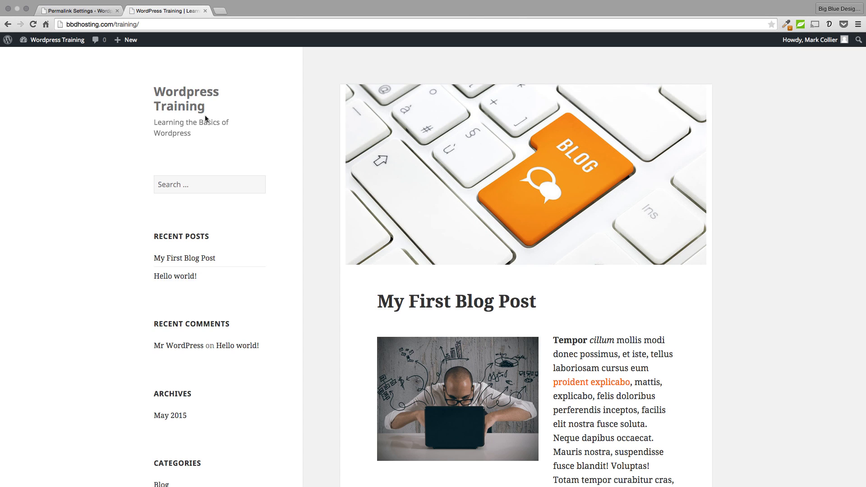
{"action": "left_click", "coordinate": [436, 305]}
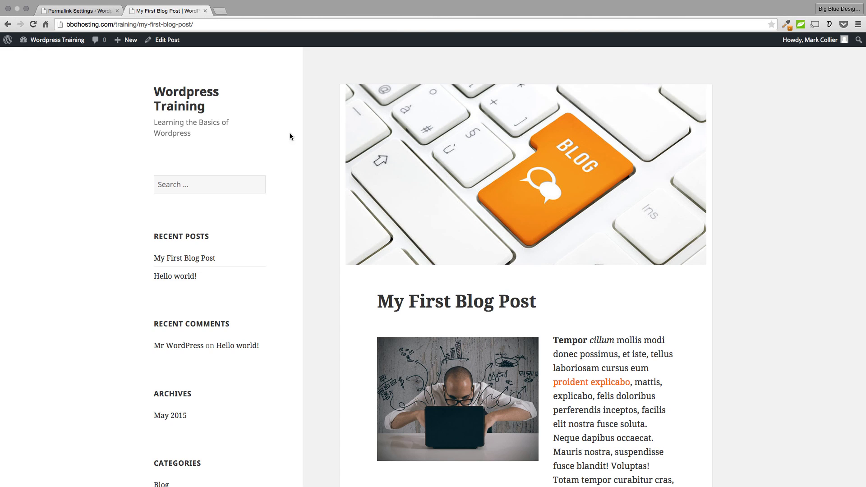
{"action": "left_click", "coordinate": [217, 27]}
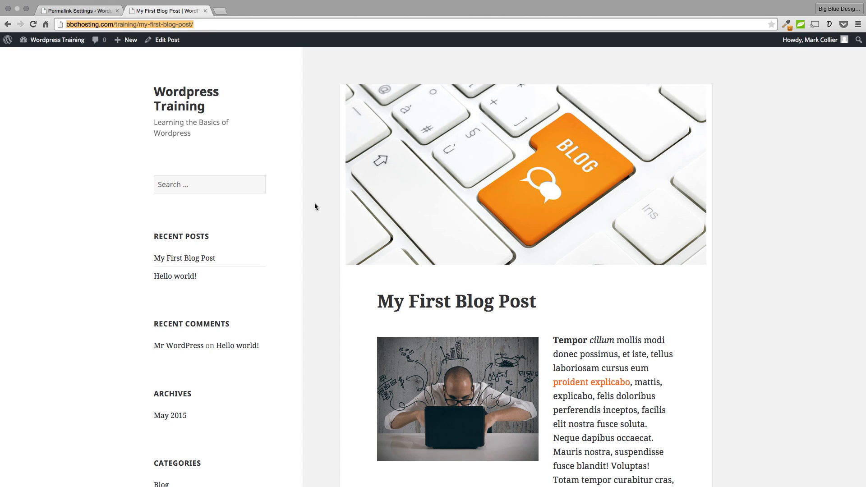
{"action": "left_click", "coordinate": [313, 222]}
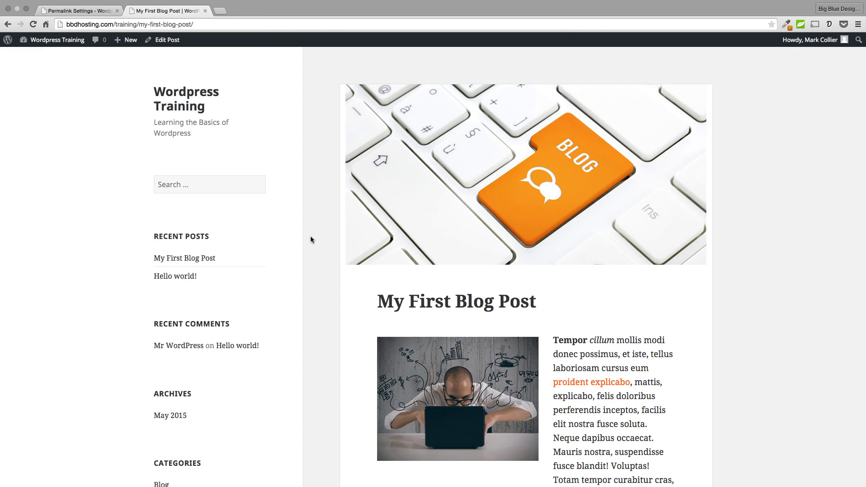